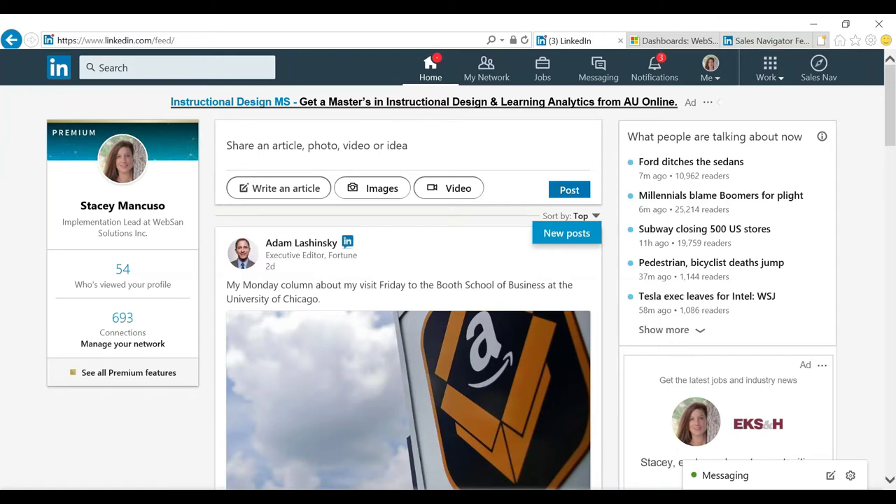
Open Sales Navigator from the LinkedIn feed and close the original LinkedIn feed tab.
click(825, 77)
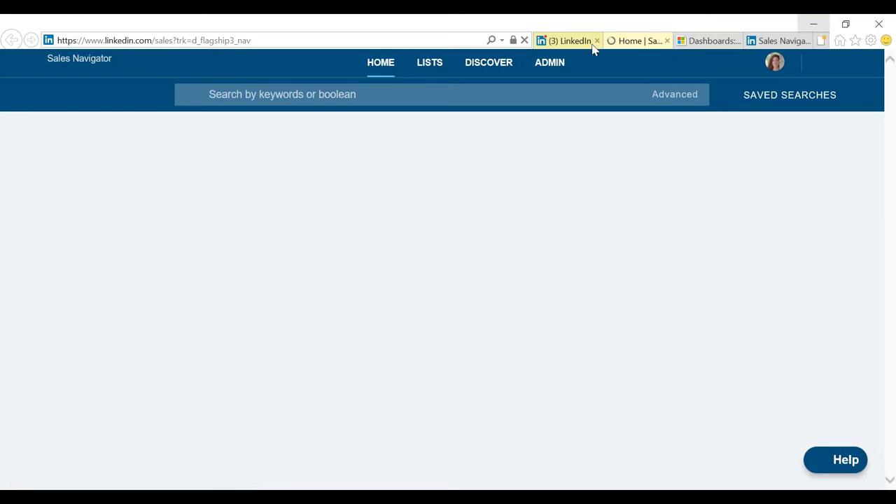
click(597, 41)
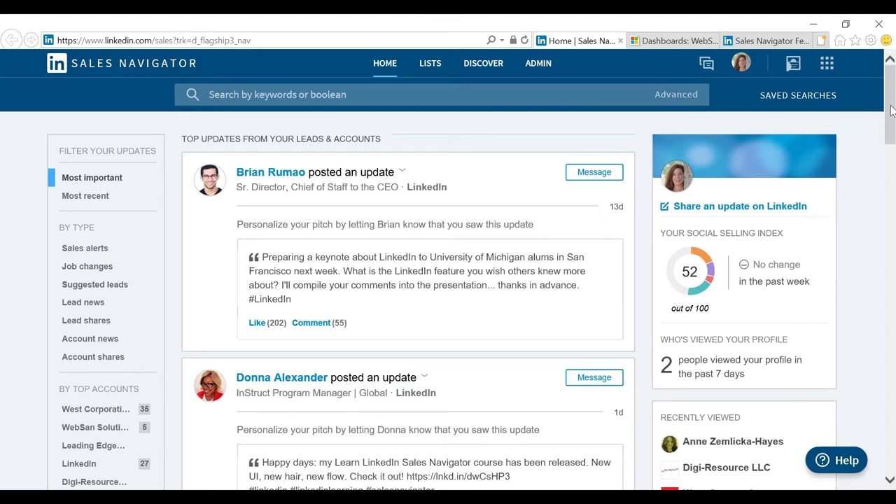
mouse_move(892, 110)
mouse_down()
mouse_move(893, 168)
mouse_move(893, 102)
mouse_up()
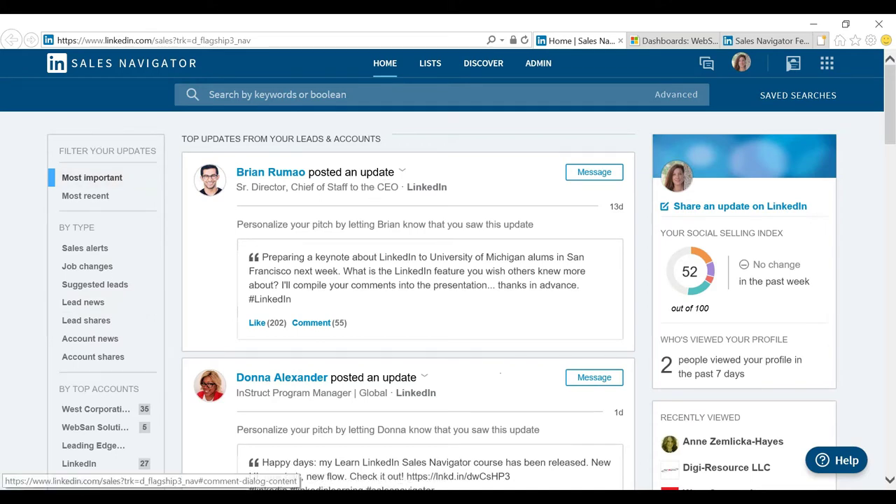
Filter the home page updates by job changes, sales alerts and lead shares in turn, and look through the lead shares.
click(79, 271)
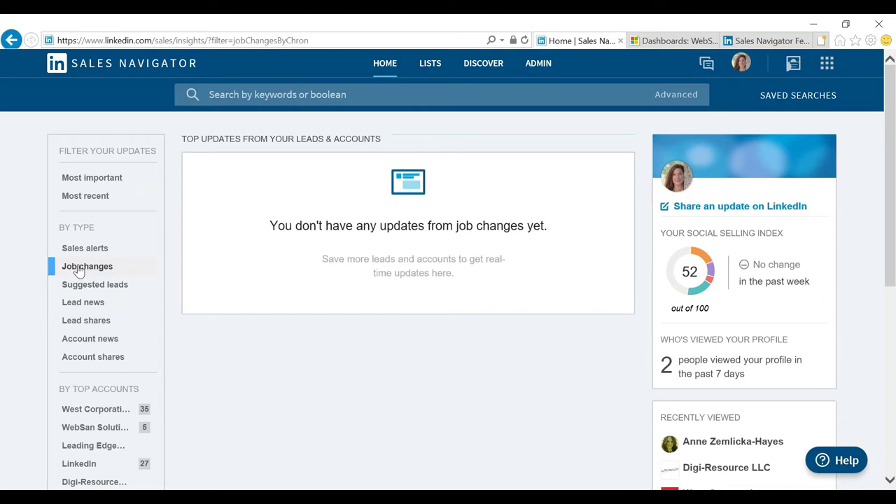
click(83, 255)
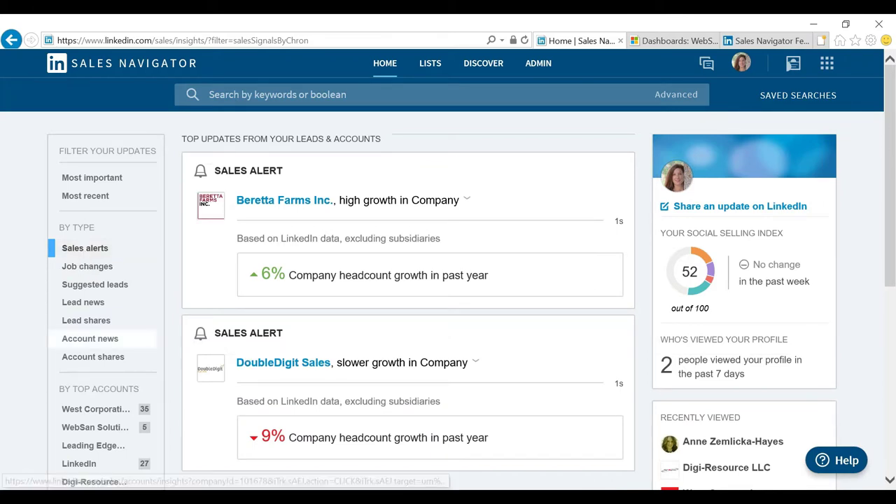
click(100, 322)
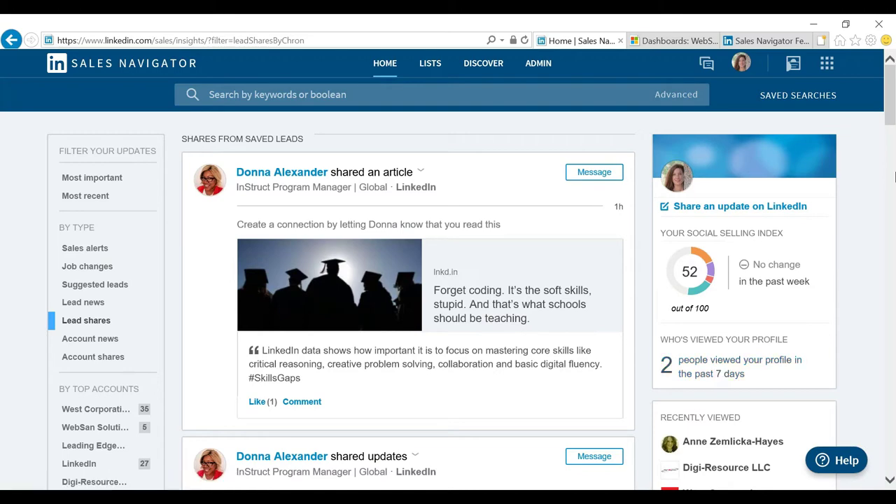
scroll(889, 103, down, 3)
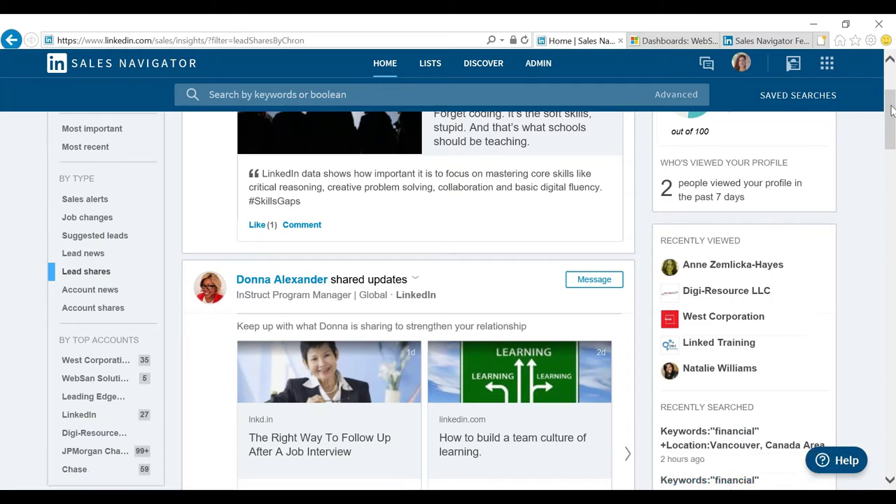
drag(890, 108, 889, 60)
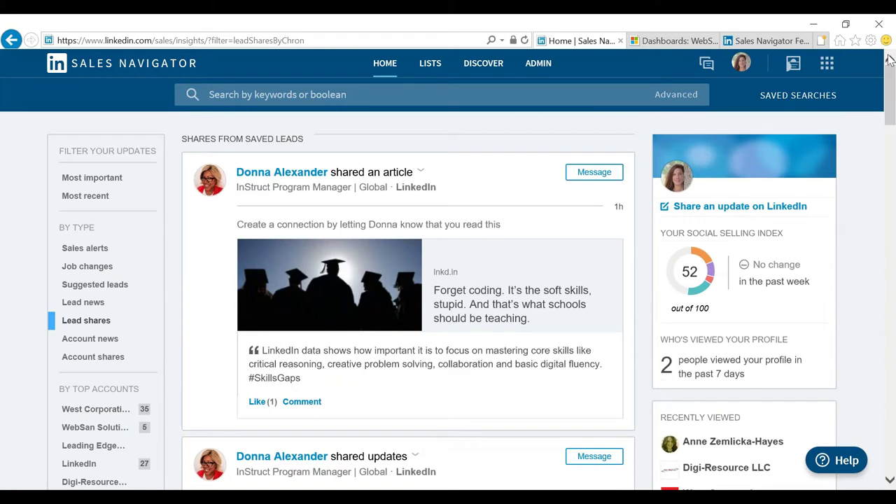
Open the My network list and bring the first result categories, starting with Total results, into view.
mouse_move(444, 65)
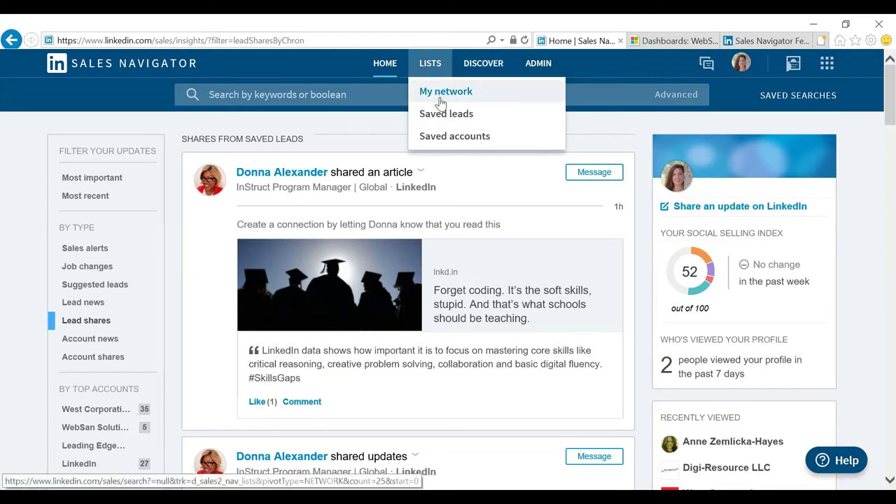
click(439, 99)
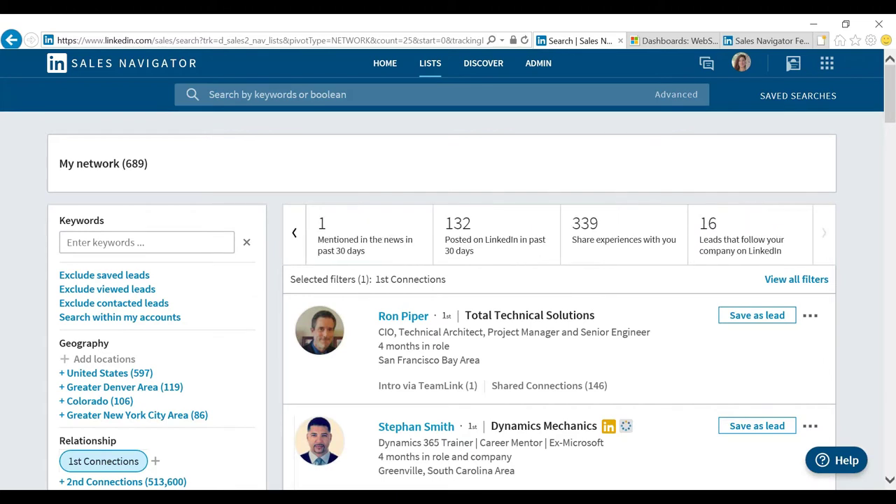
click(295, 237)
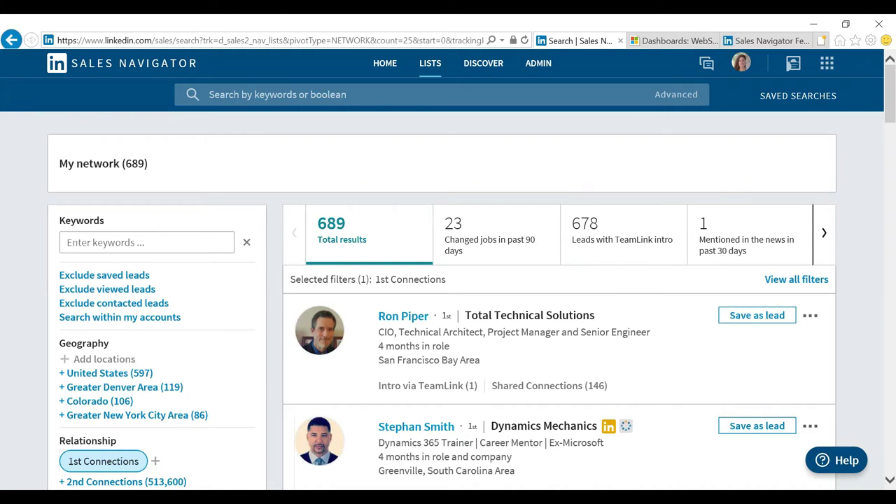
Open the list of saved leads.
mouse_move(429, 70)
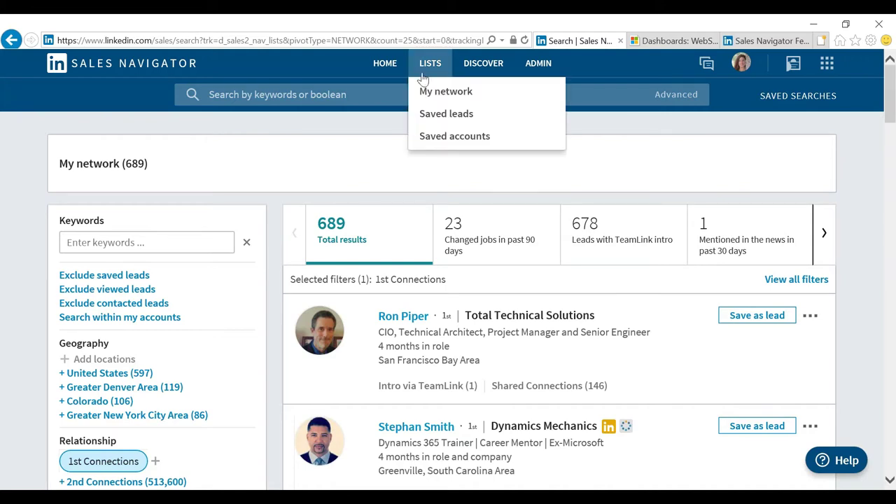
click(444, 119)
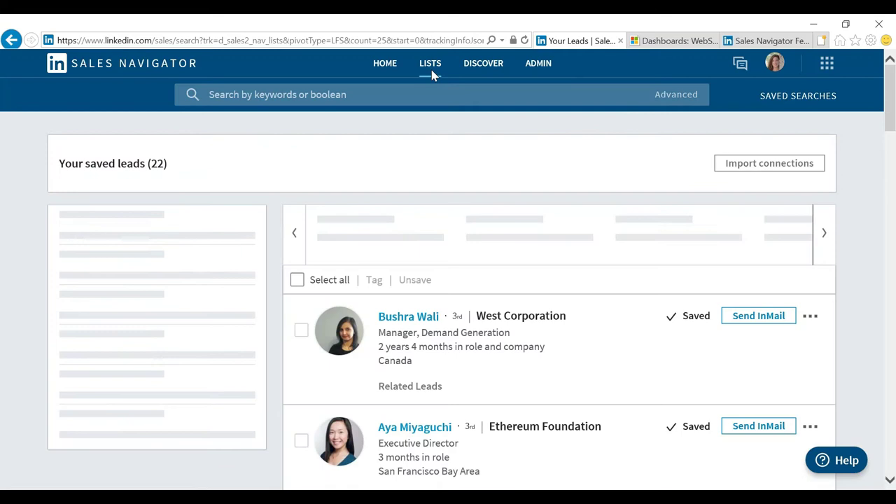
mouse_move(433, 70)
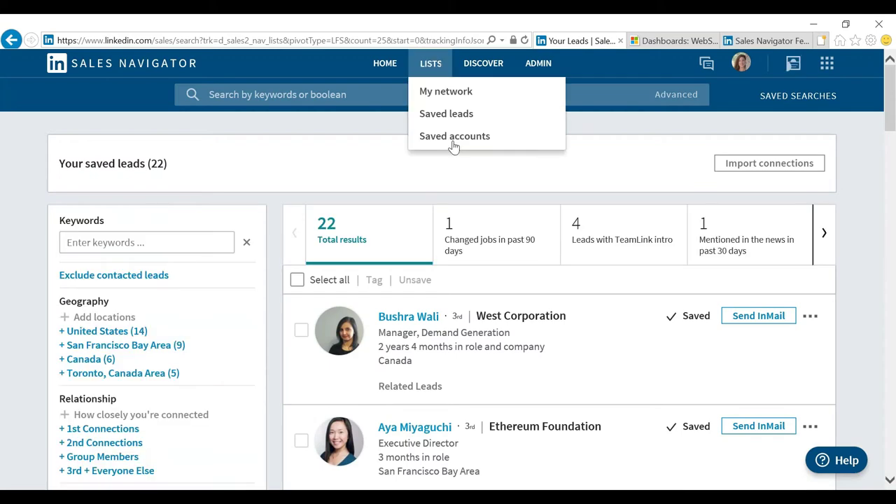
click(458, 128)
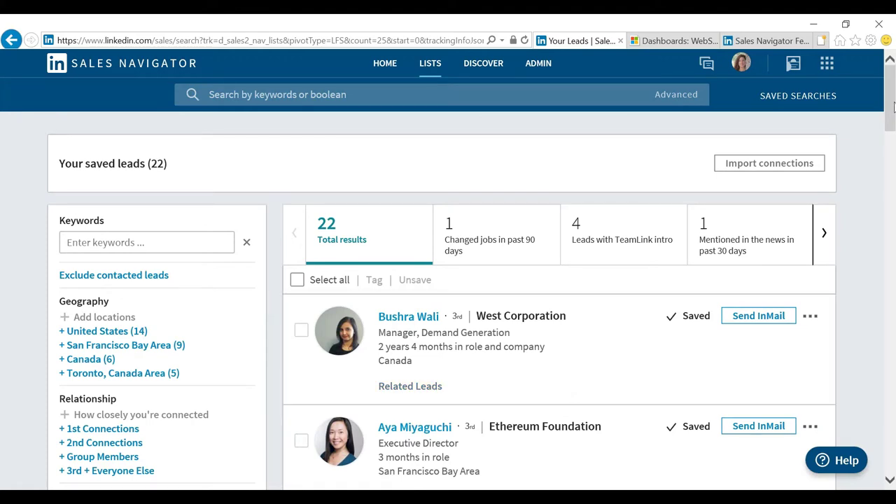
Show the tags of the last saved lead, the Marketing Manager at WebSan Solutions.
drag(894, 105, 893, 455)
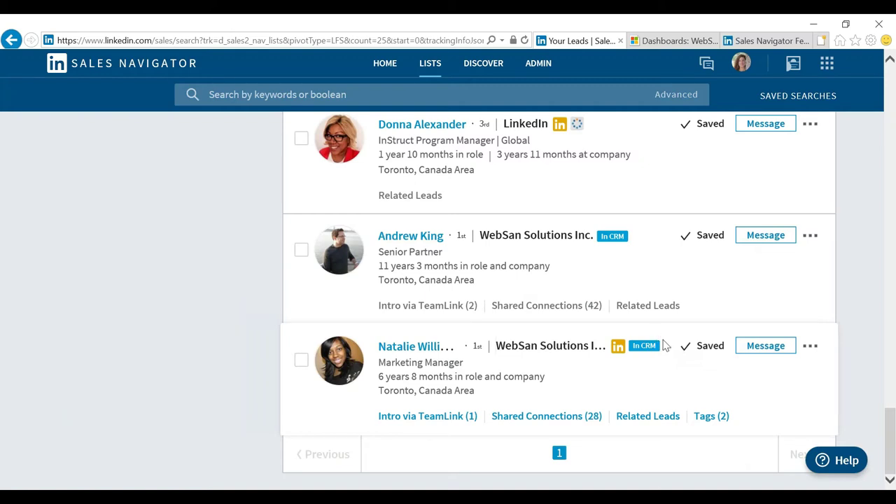
click(708, 417)
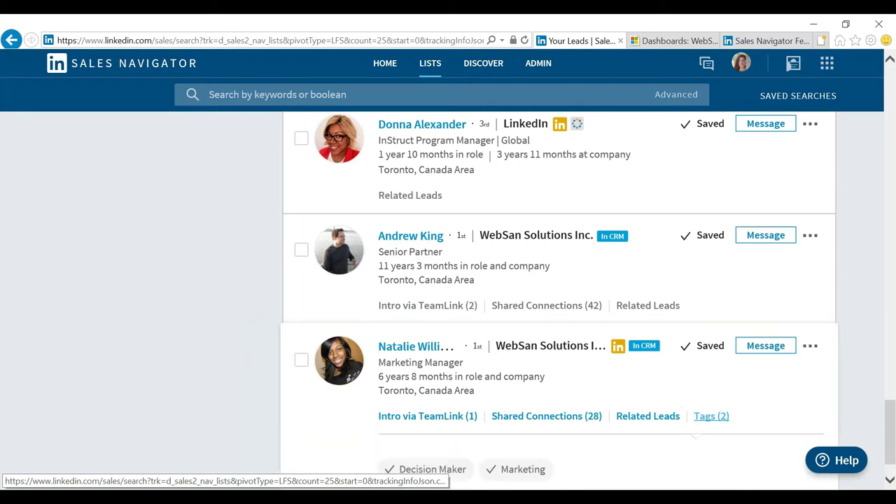
scroll(446, 421, down, 1)
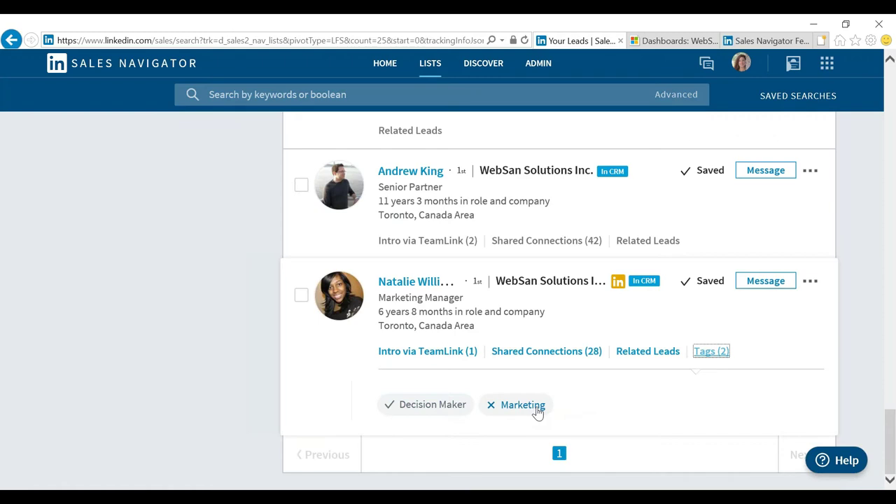
Review the tags that can be added to the WebSan Solutions Marketing Manager, leaving the tag selection as it is.
click(812, 283)
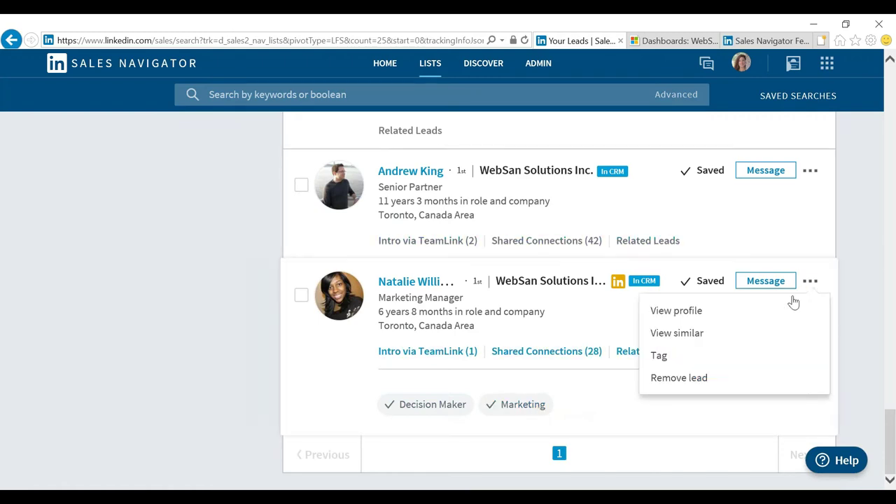
click(714, 361)
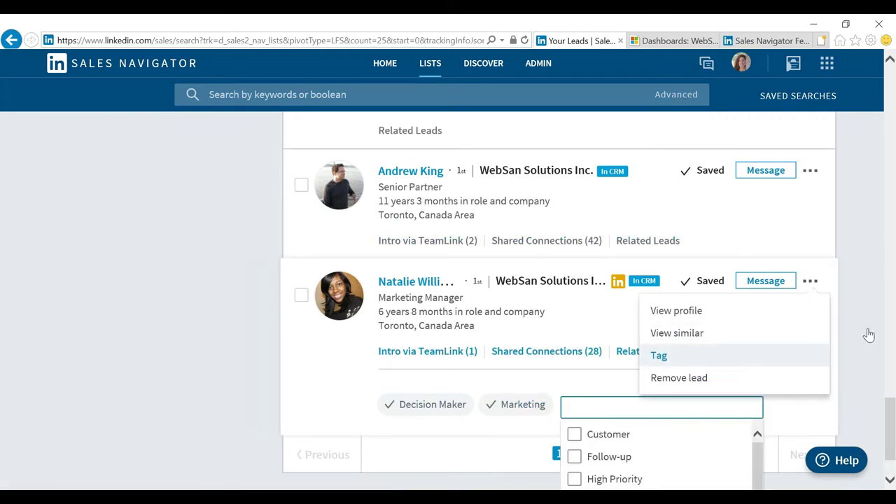
drag(890, 427, 891, 441)
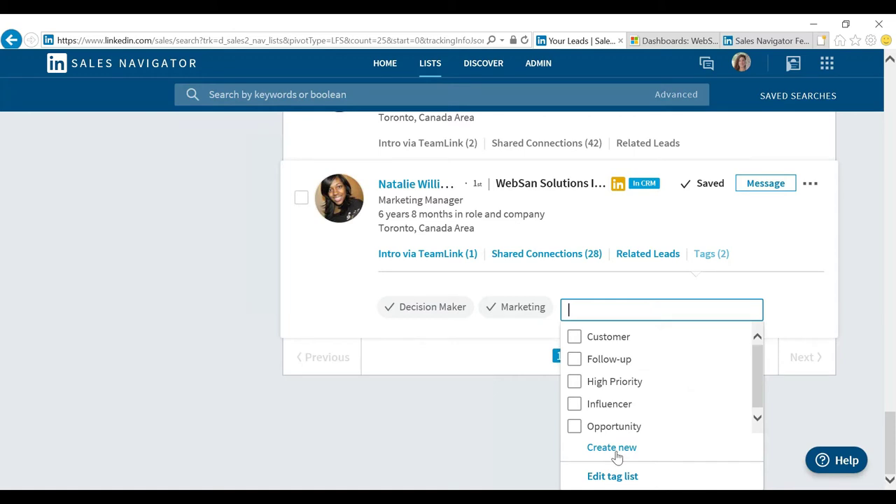
click(455, 346)
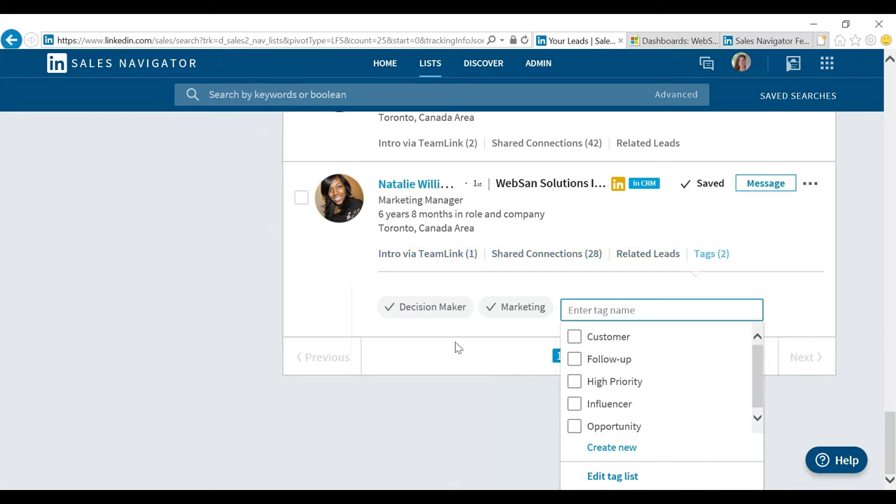
Filter the saved leads by the Decision Maker tag and review the matching leads.
scroll(210, 319, up, 4)
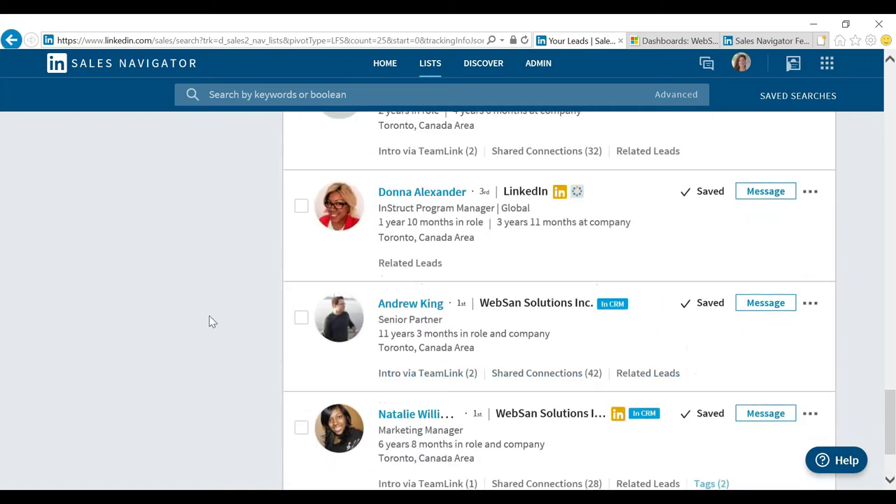
scroll(208, 321, up, 4)
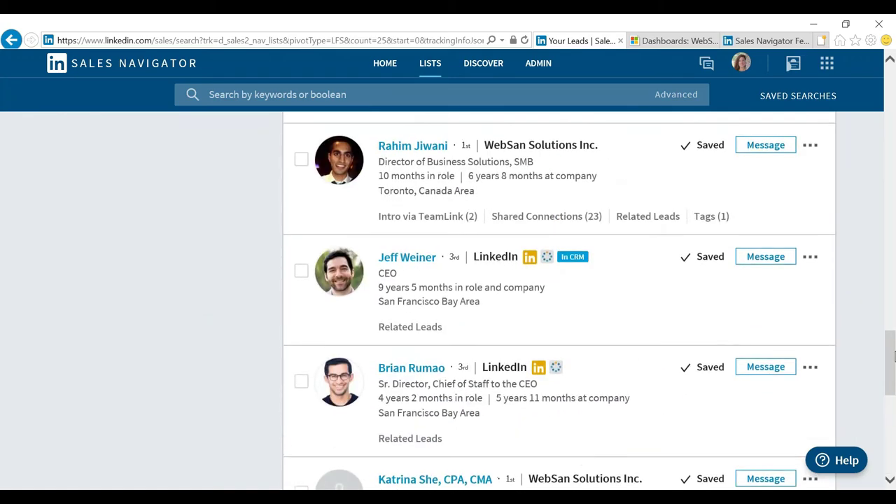
drag(892, 355, 887, 205)
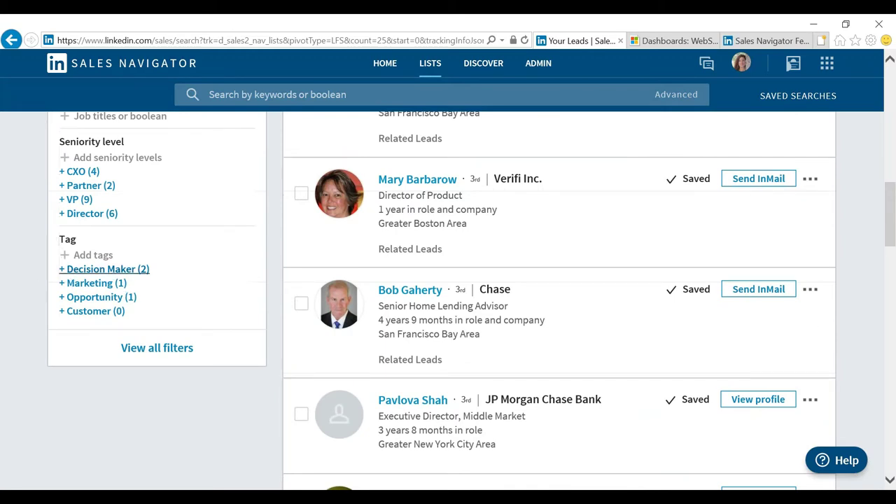
click(103, 270)
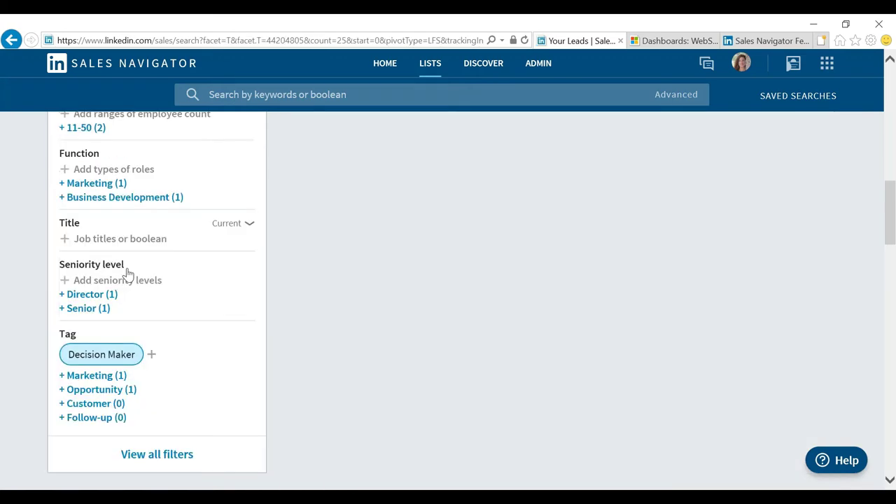
scroll(757, 277, up, 3)
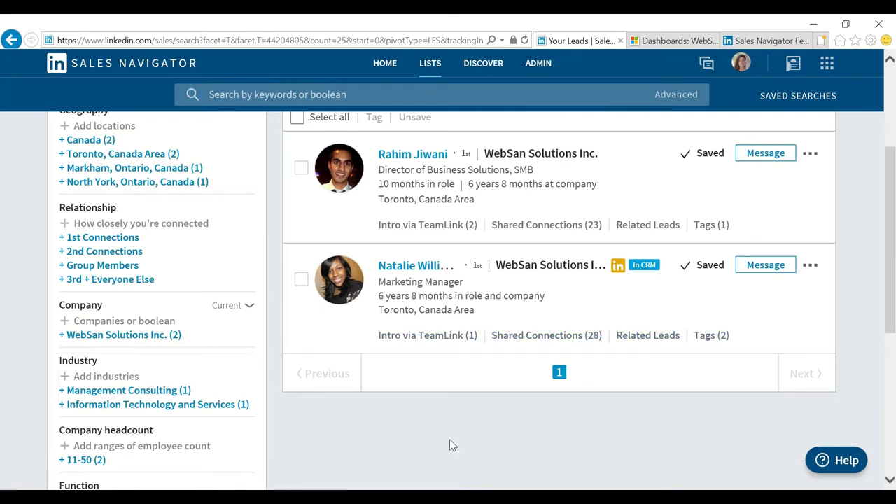
Remove the Decision Maker tag filter from the saved leads.
scroll(411, 442, down, 4)
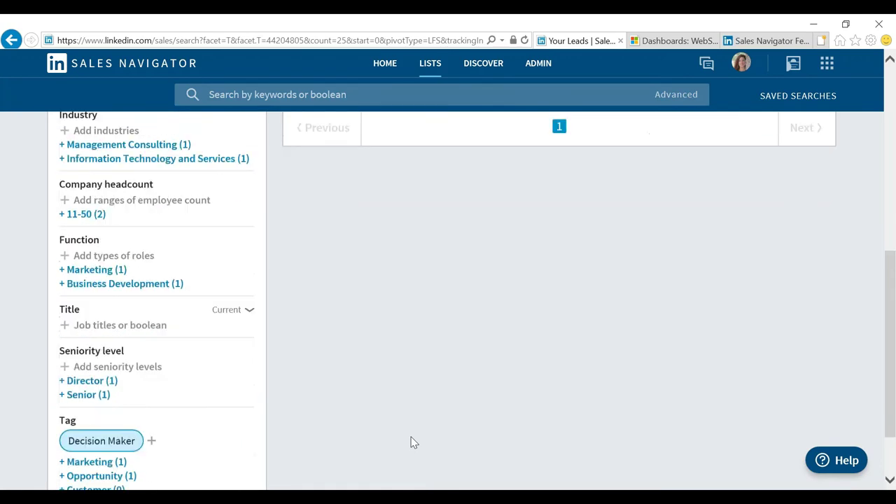
scroll(411, 442, down, 1)
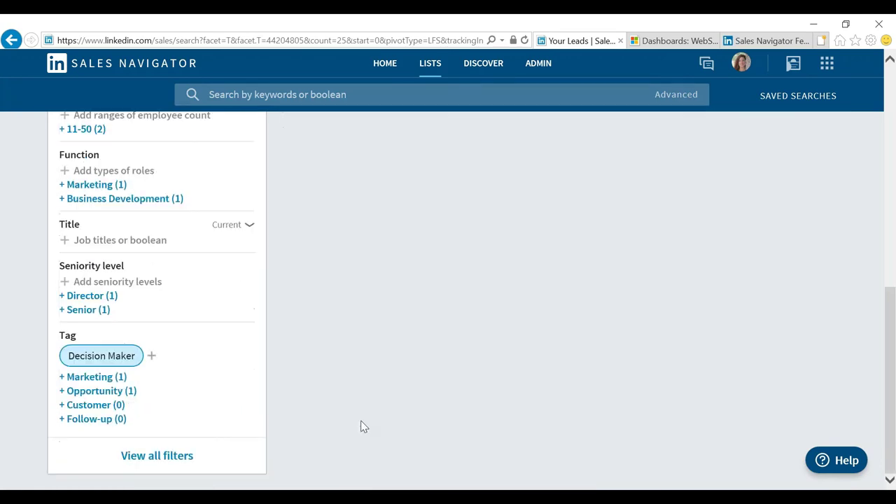
click(132, 357)
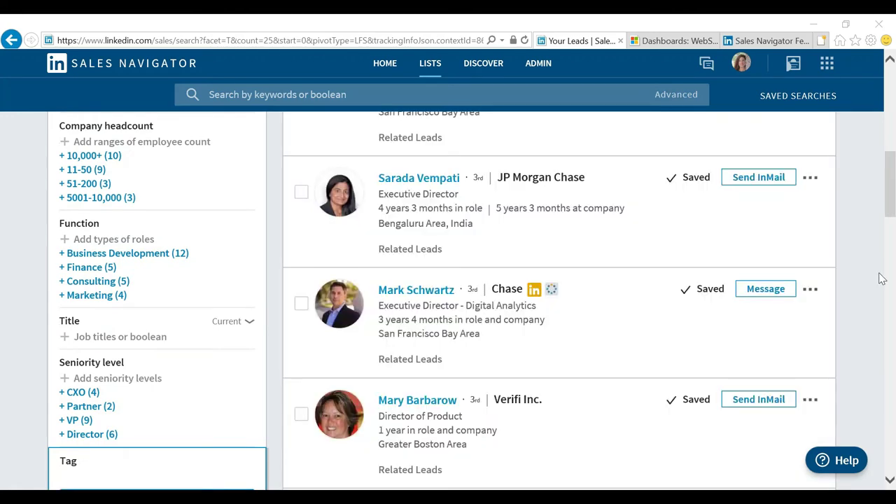
Open the profile of the last saved lead, WebSan Solutions' Marketing Manager, and view the notes on it.
drag(890, 182, 888, 435)
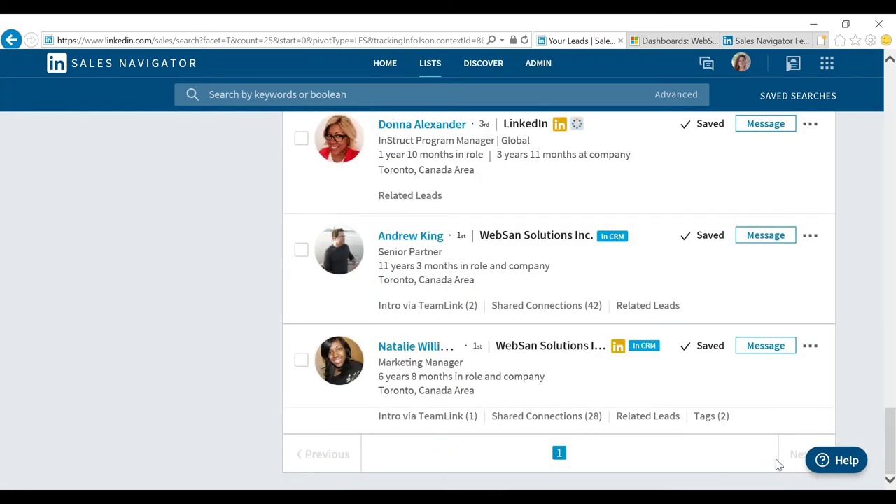
click(811, 348)
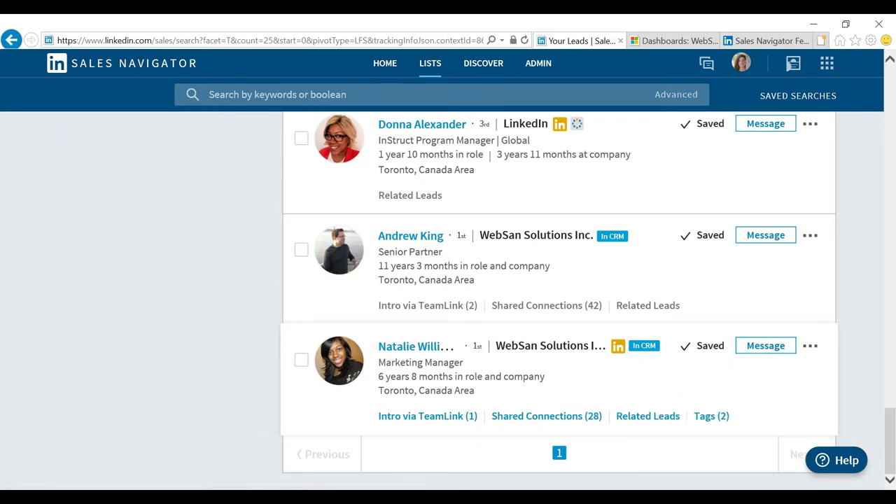
click(810, 346)
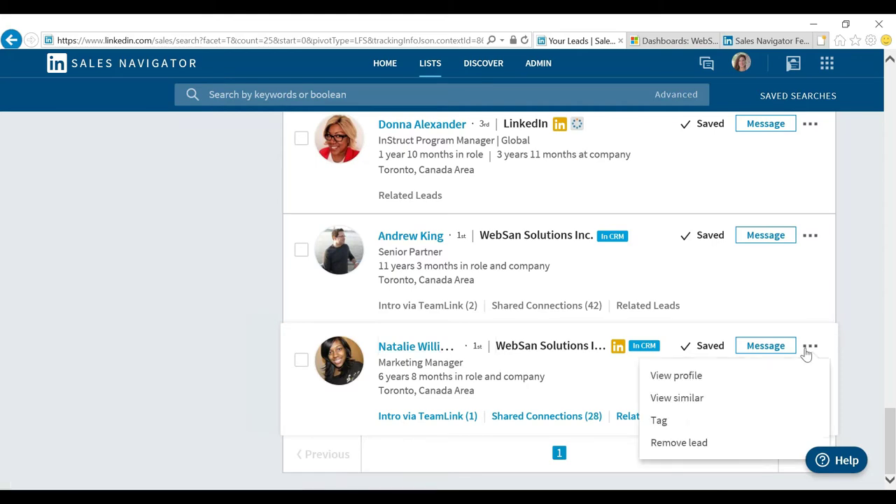
click(722, 387)
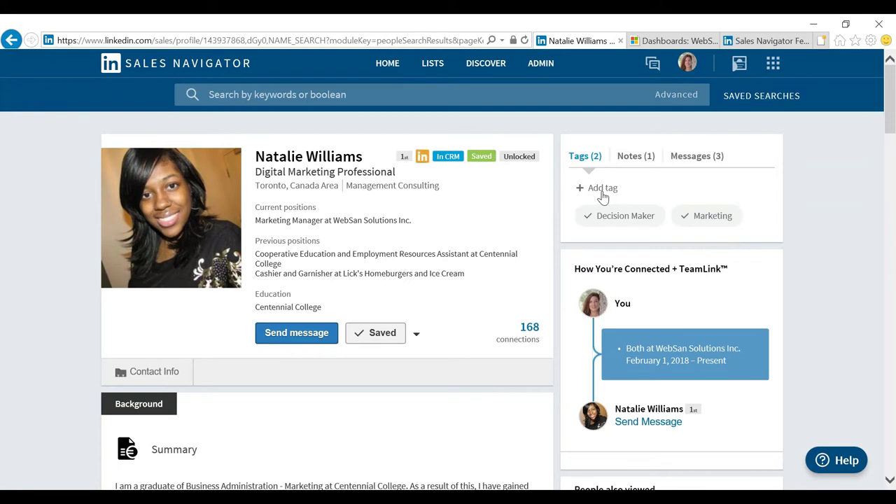
click(639, 160)
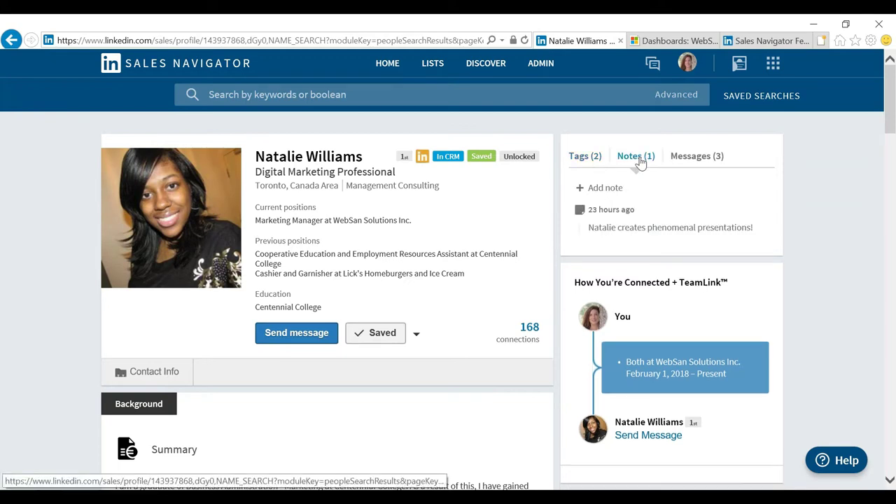
Open the CRM record of WebSan Solutions' Marketing Manager in Dynamics 365 and review the contact's activities and notes.
click(640, 161)
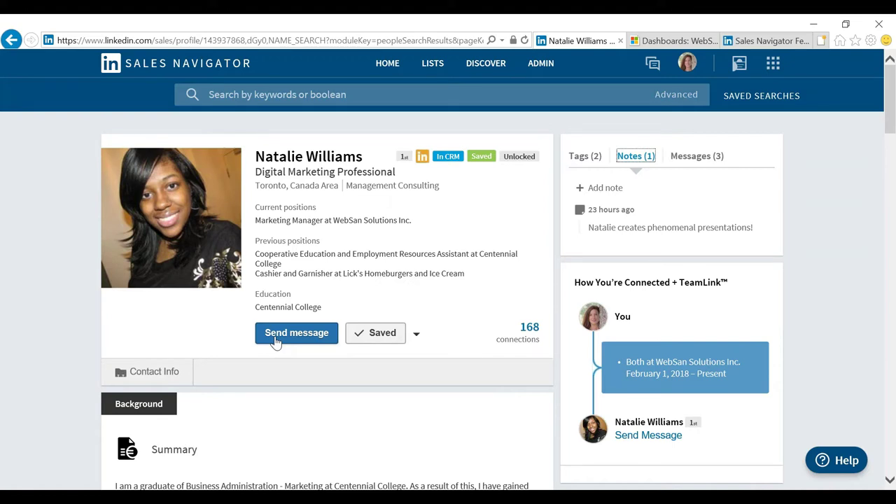
click(416, 334)
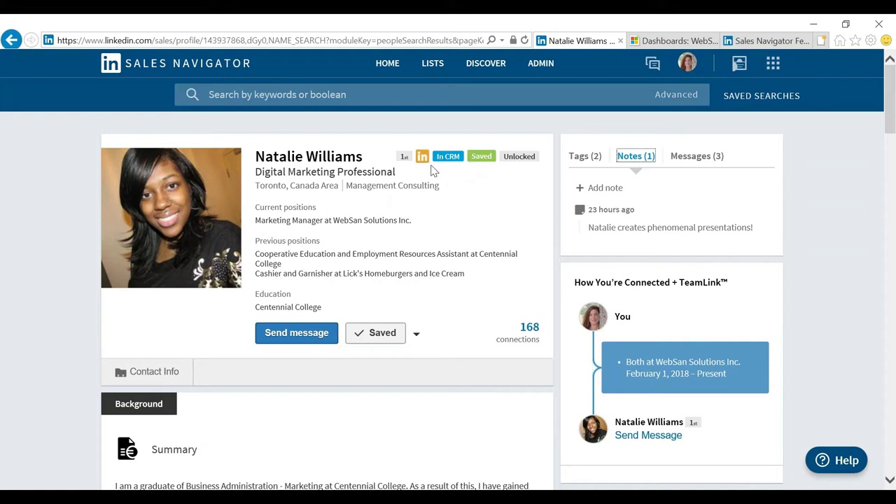
mouse_move(382, 333)
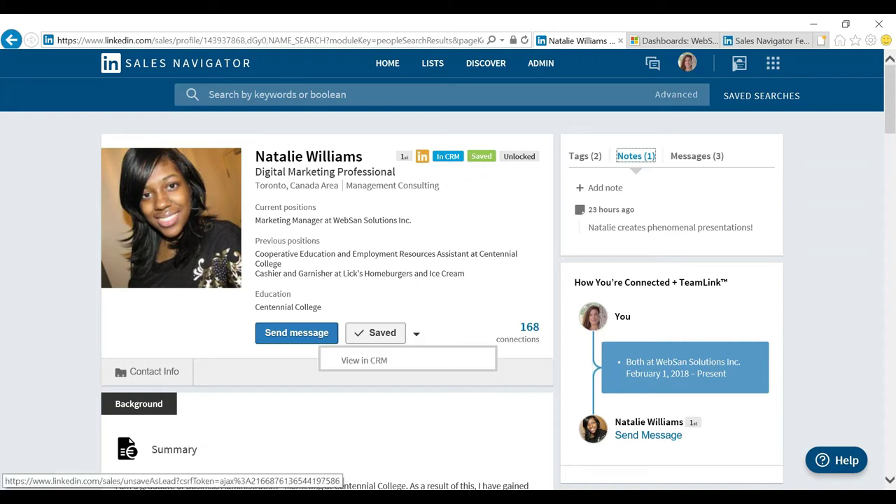
click(383, 361)
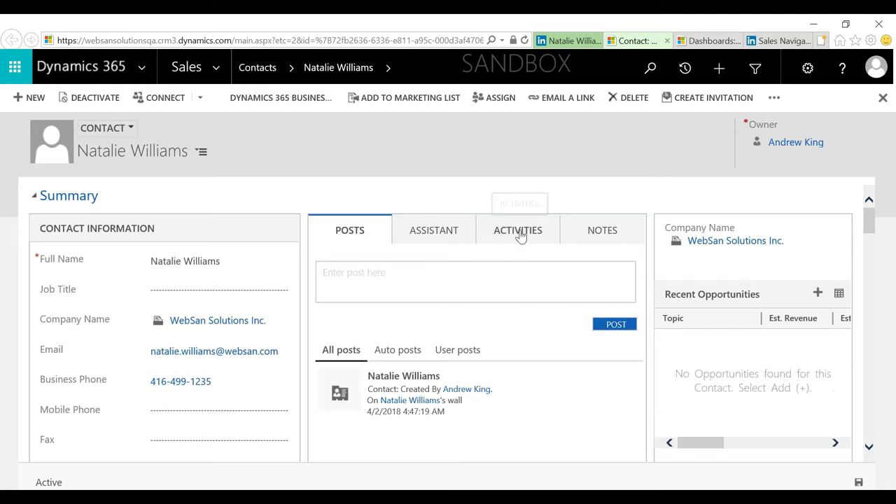
click(519, 234)
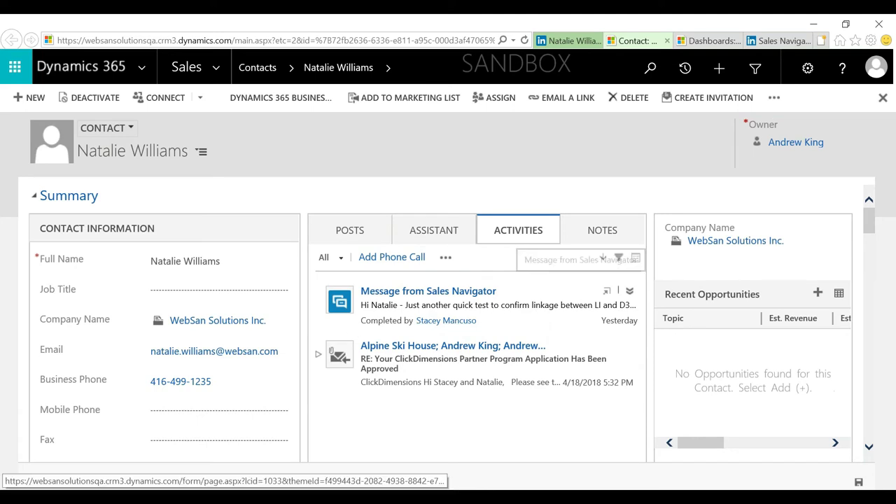
click(602, 234)
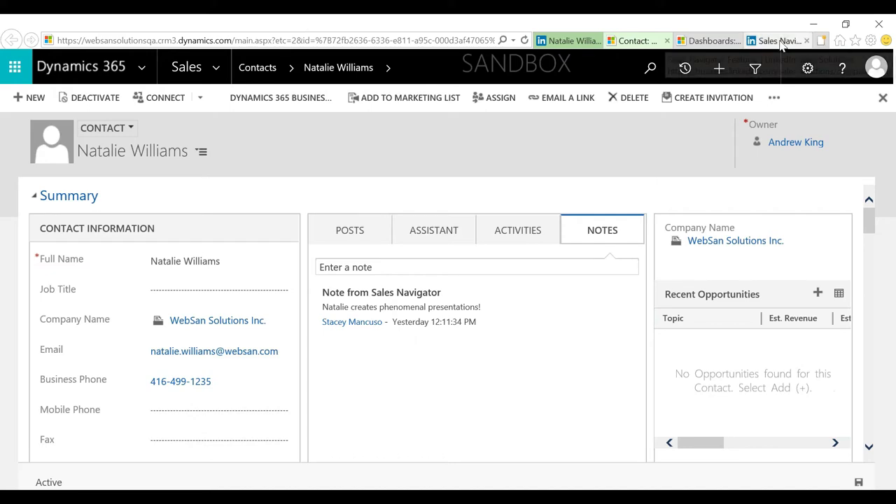
Switch back to Sales Navigator and open the saved leads list.
click(780, 42)
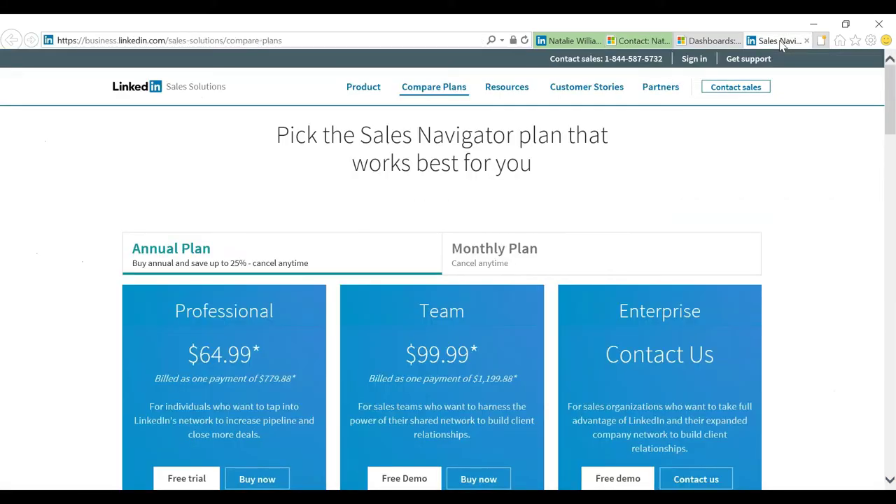
click(588, 40)
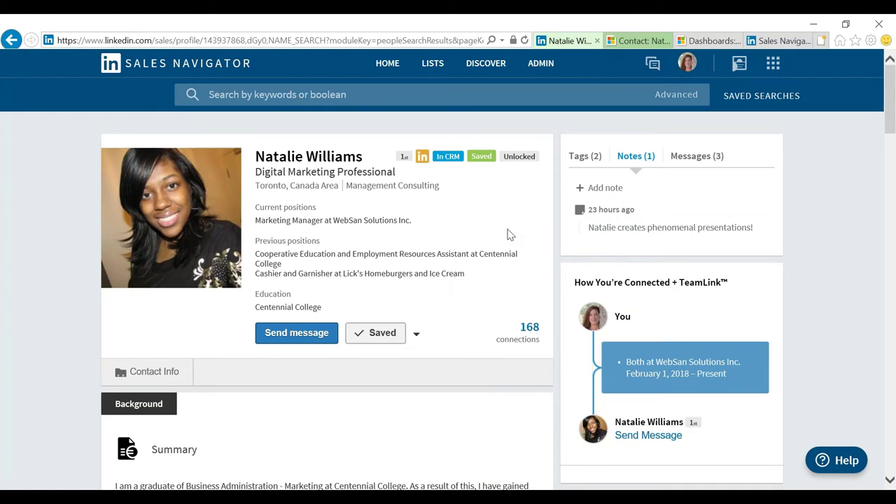
mouse_move(432, 64)
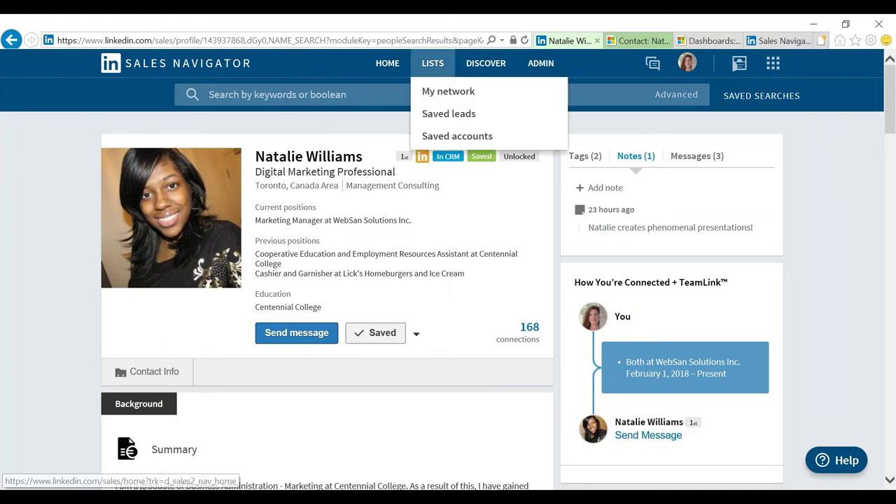
click(448, 114)
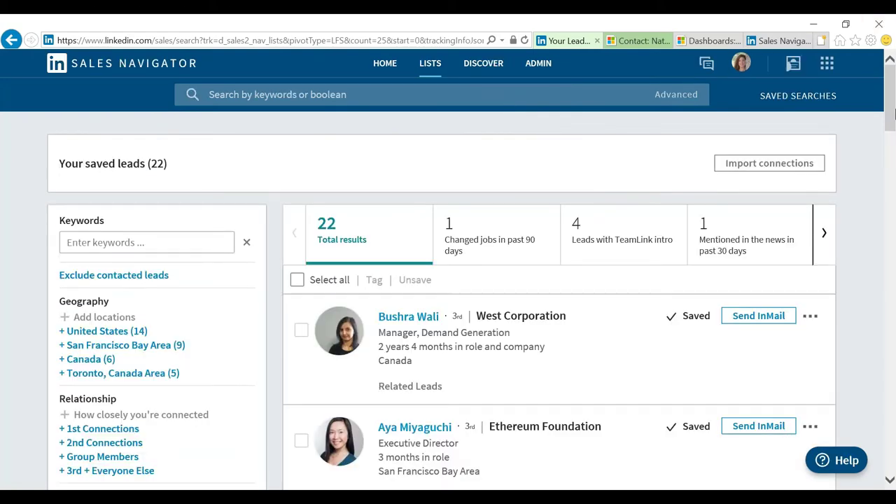
List leads similar to WebSan Solutions' Marketing Manager and save the Marketing Managers at Westcreek Developments and Sodexo as leads.
drag(893, 121, 891, 477)
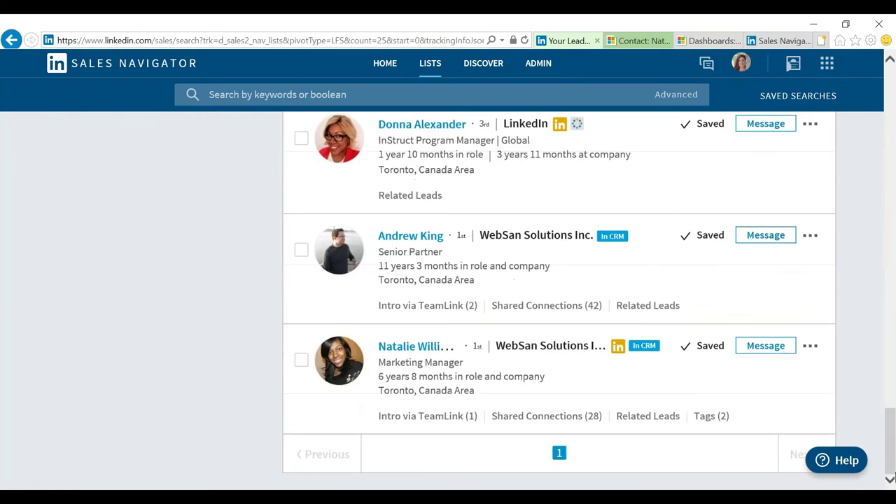
click(814, 346)
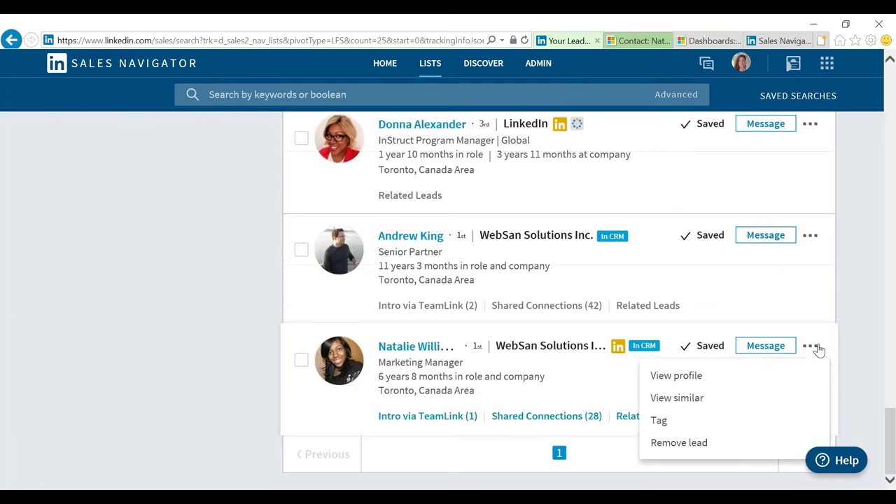
click(777, 400)
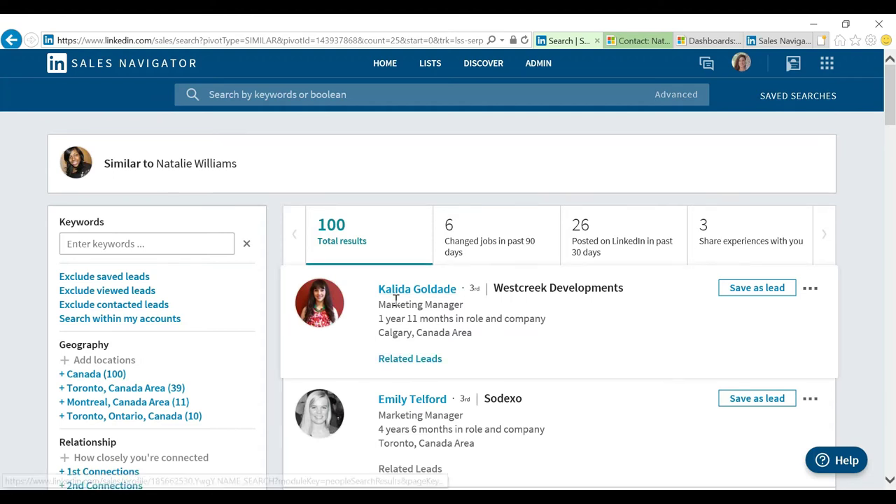
click(751, 290)
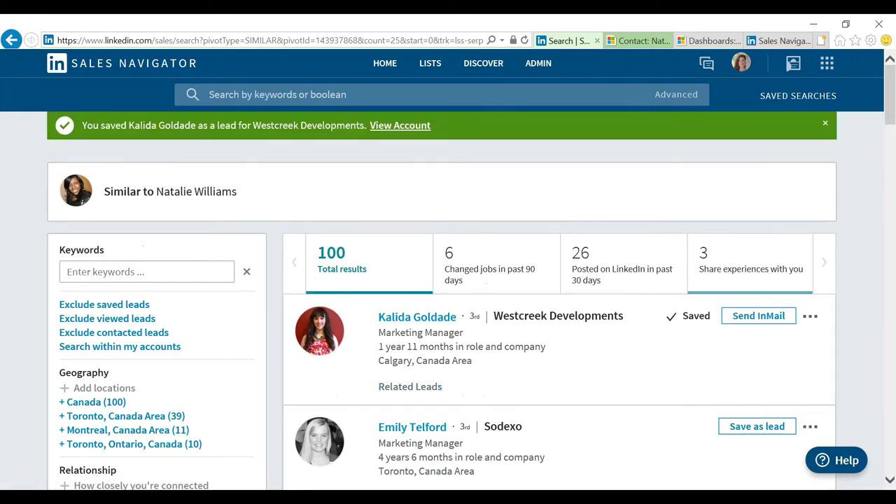
click(732, 429)
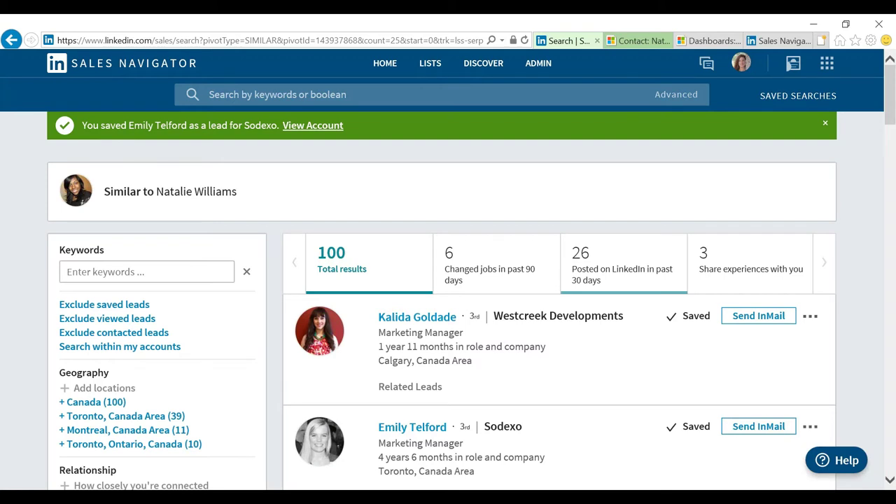
Open the Sodexo account from the saved accounts list.
mouse_move(433, 70)
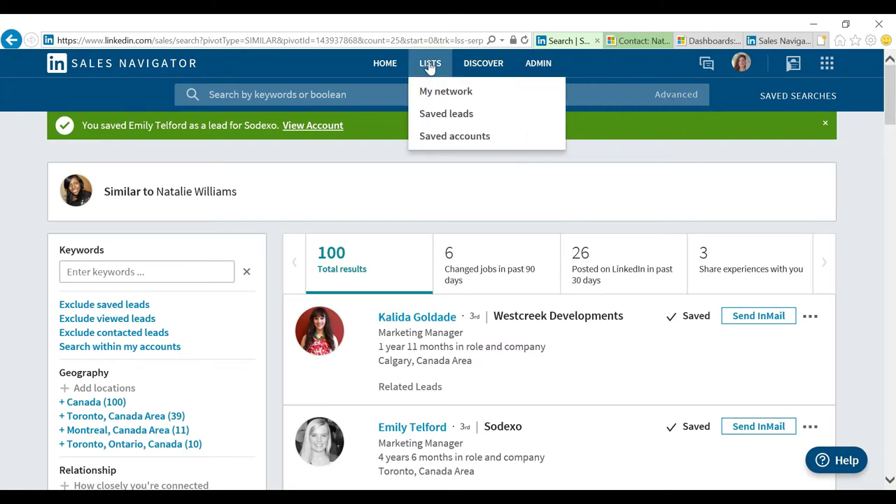
click(445, 137)
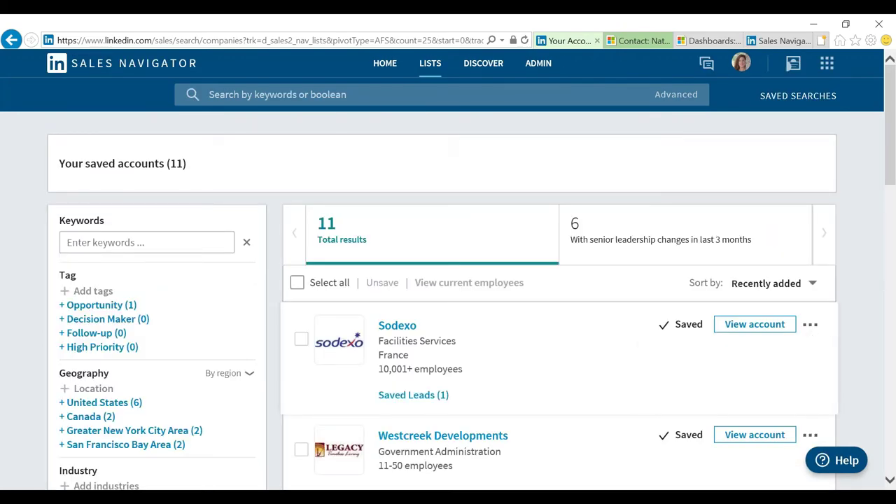
click(396, 327)
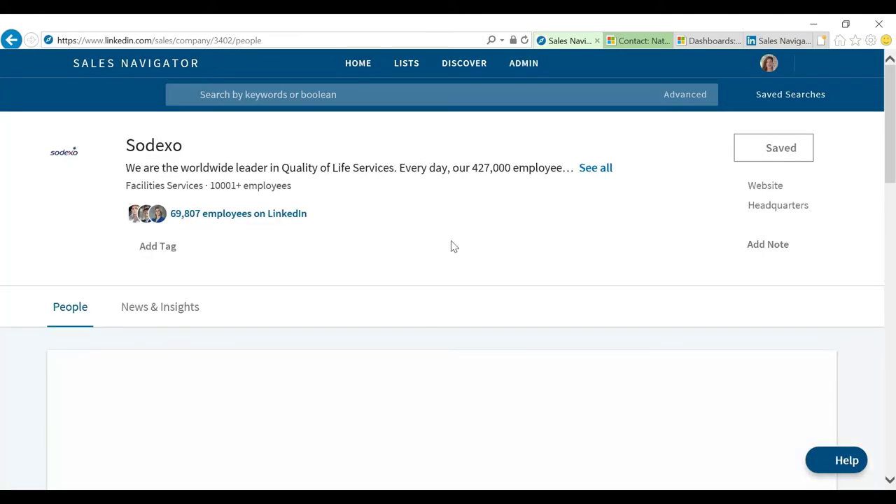
Save three of Sodexo's recommended leads: the first two in the first row and the Greater New York City Area lead in the second row.
scroll(758, 371, down, 4)
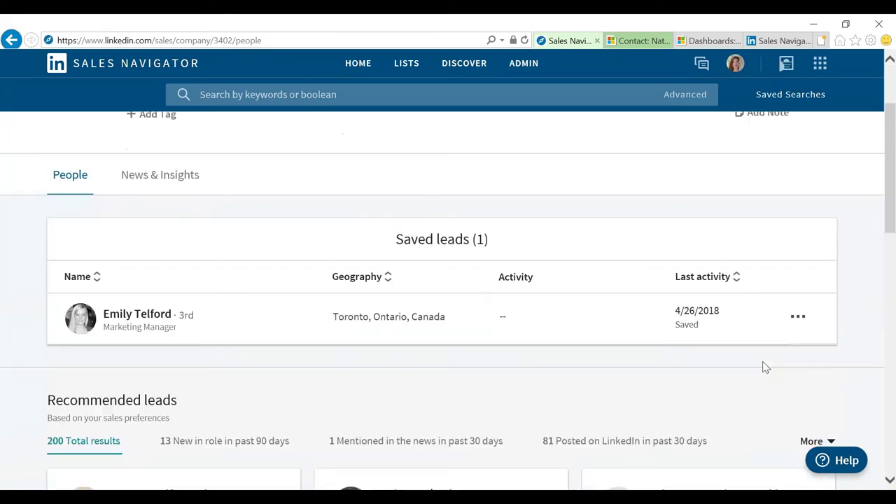
scroll(264, 342, down, 1)
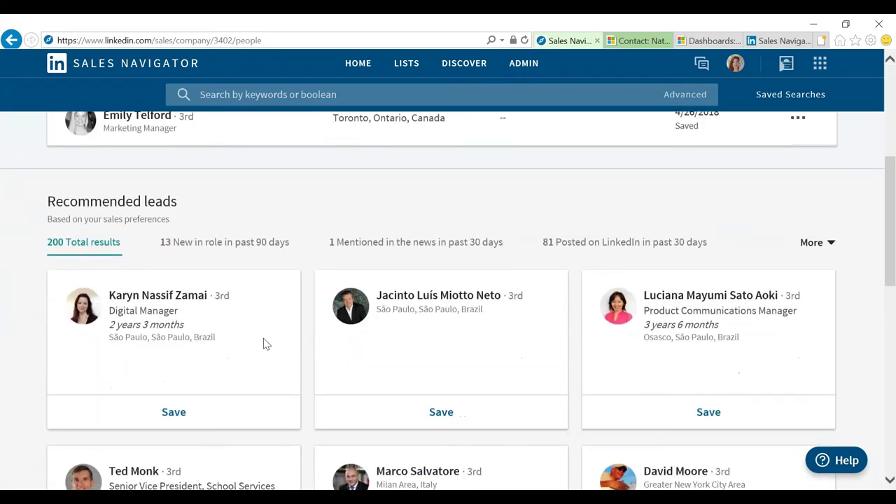
click(177, 416)
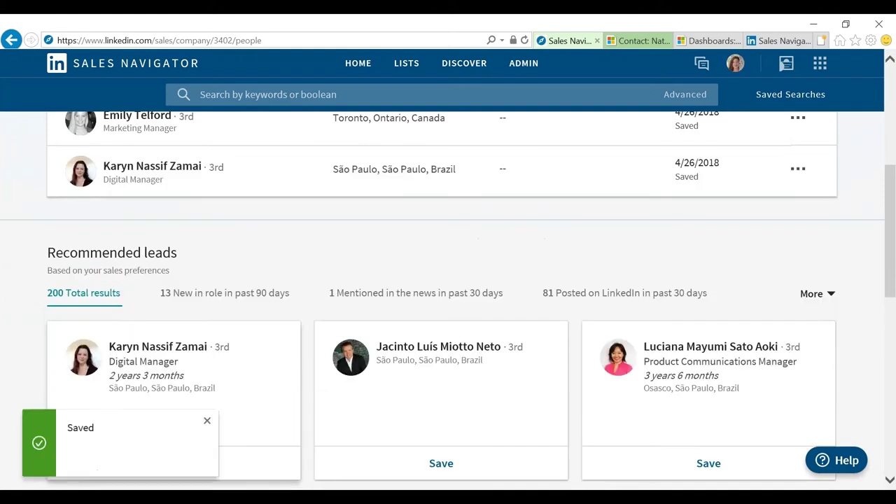
click(441, 463)
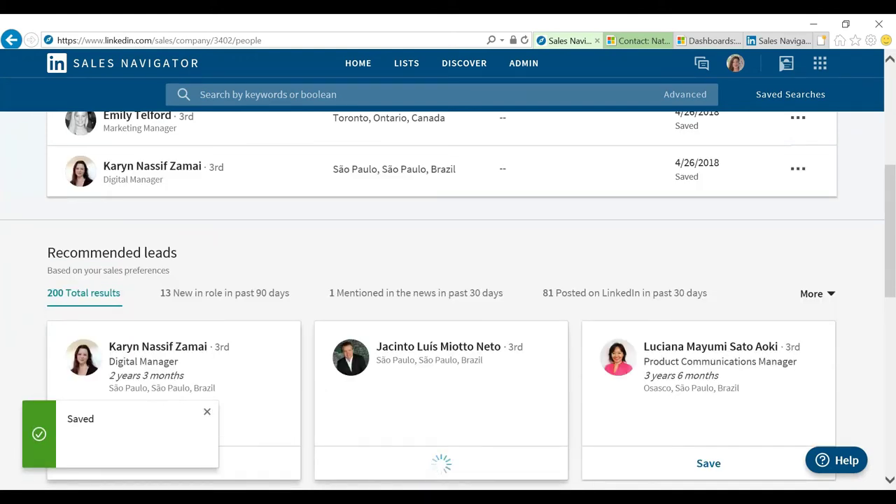
scroll(698, 336, down, 4)
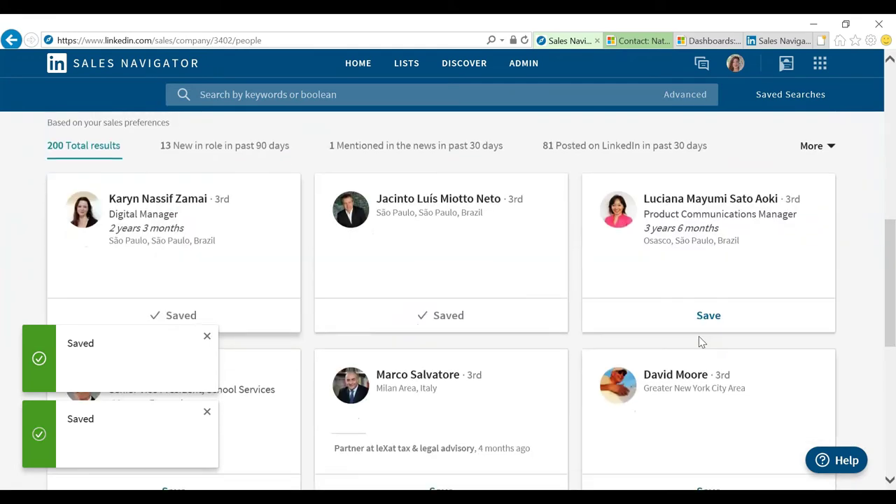
click(714, 426)
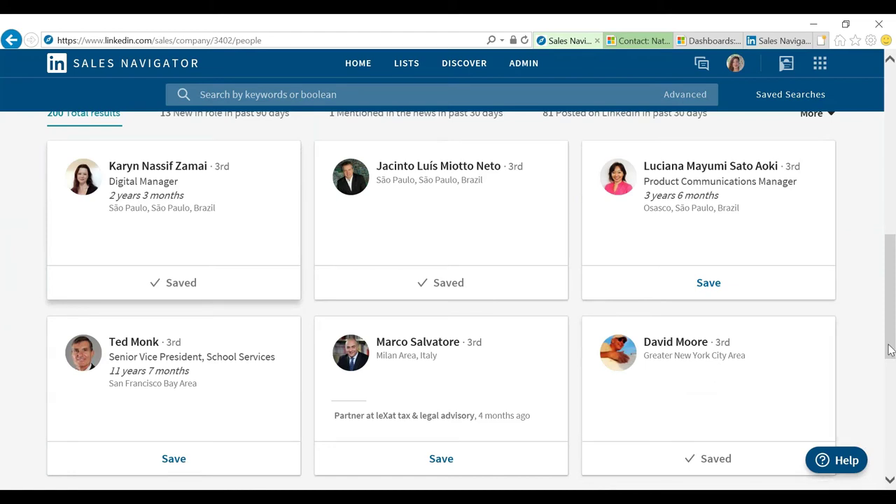
drag(888, 344, 894, 169)
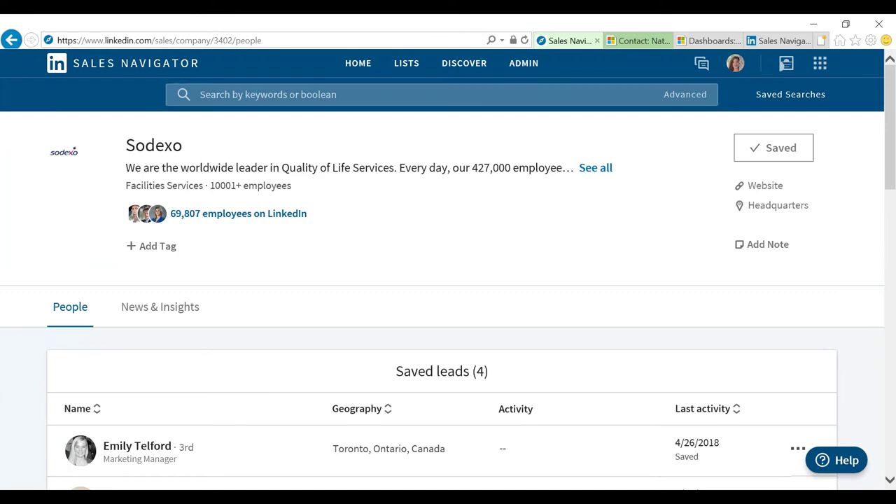
Return to the saved accounts list and find accounts similar to Sodexo.
mouse_move(406, 63)
click(444, 135)
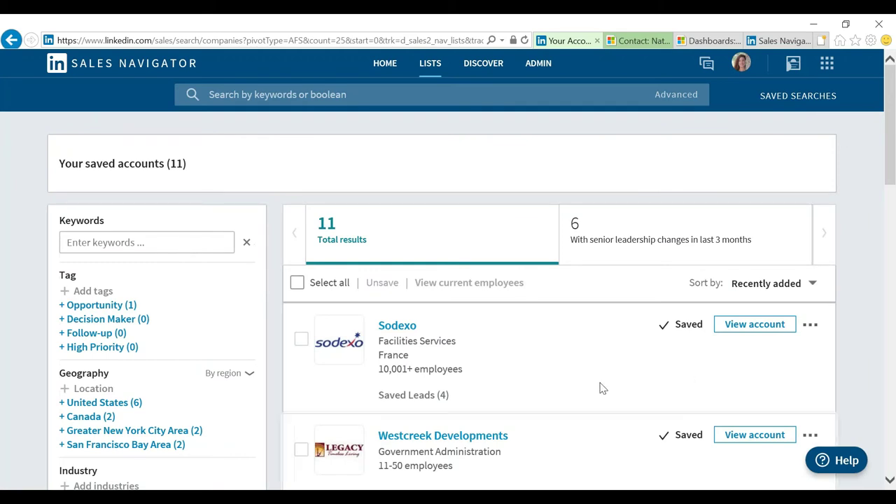
click(810, 324)
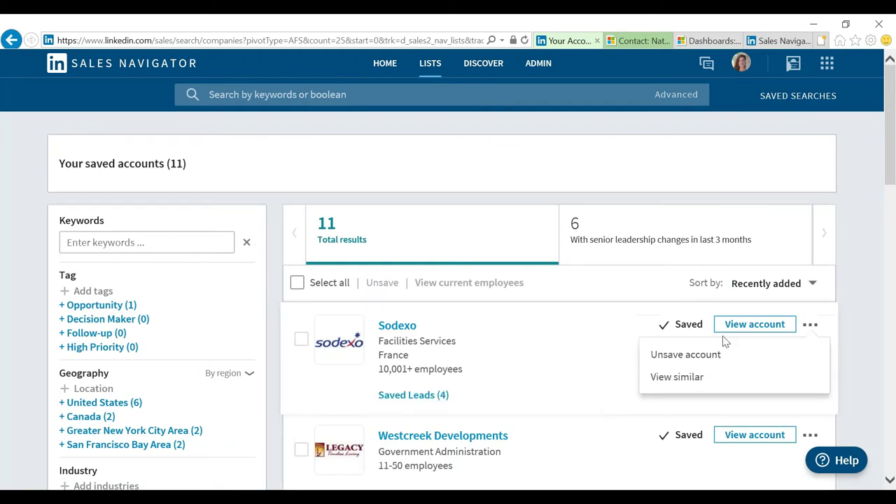
click(676, 377)
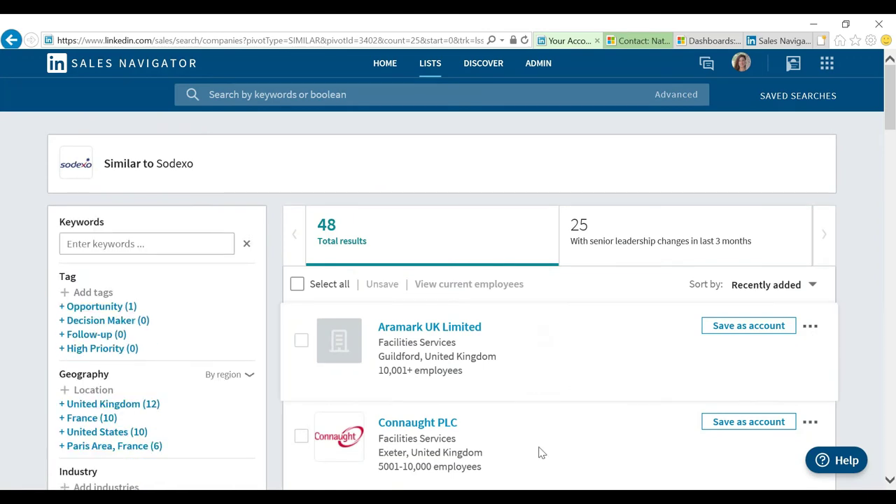
Save Aramark UK Limited and Connaught PLC as accounts and review them in the saved accounts list.
click(722, 335)
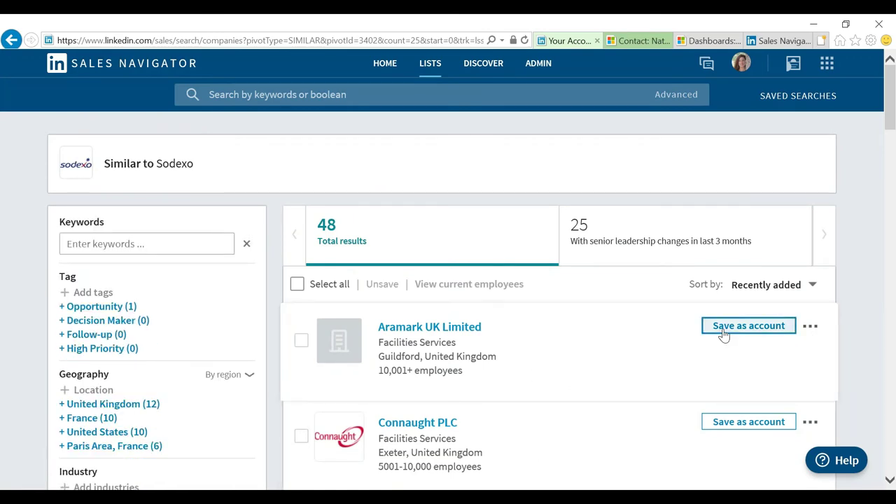
click(726, 422)
mouse_move(430, 63)
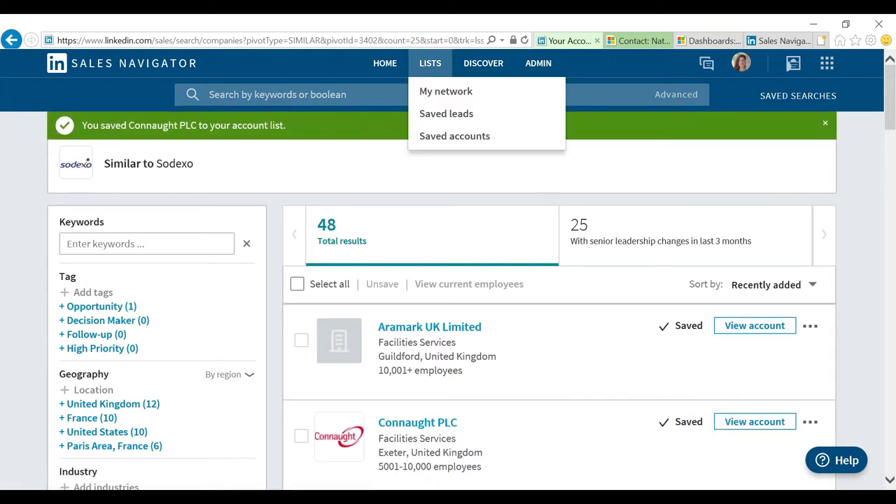
click(451, 138)
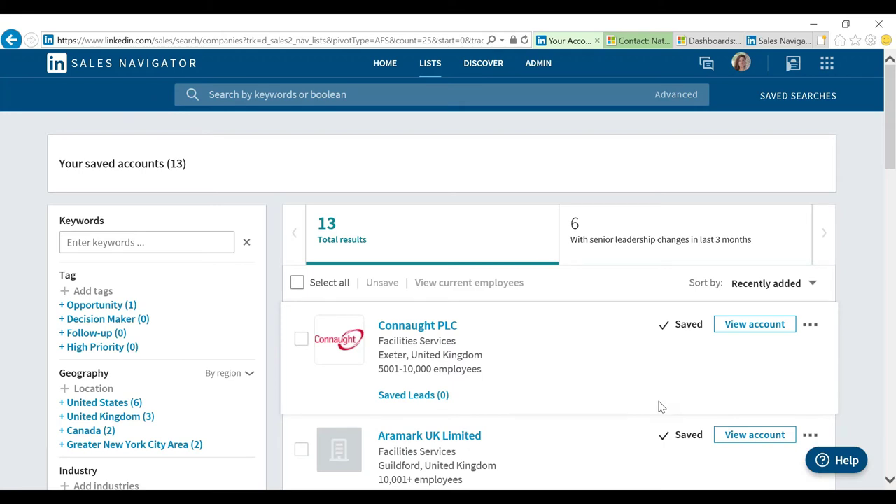
Open the sales preferences for editing and remove Greater Memphis Area from the selected geographies.
mouse_move(494, 61)
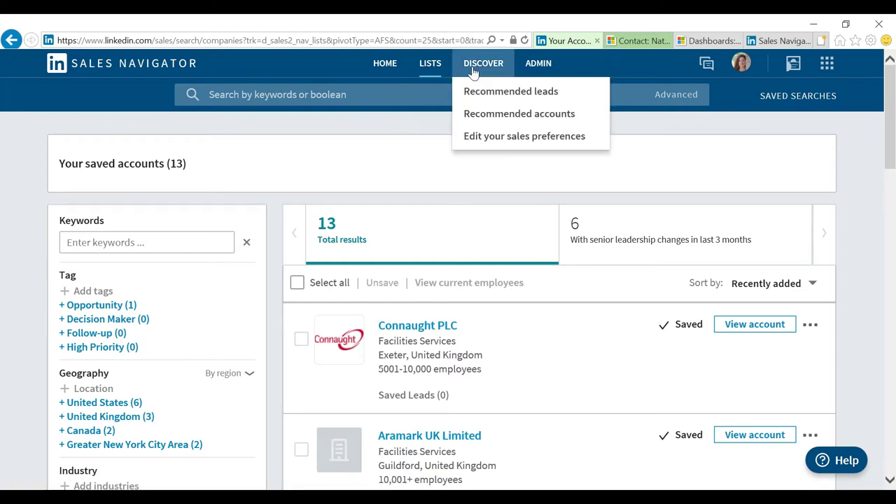
click(486, 146)
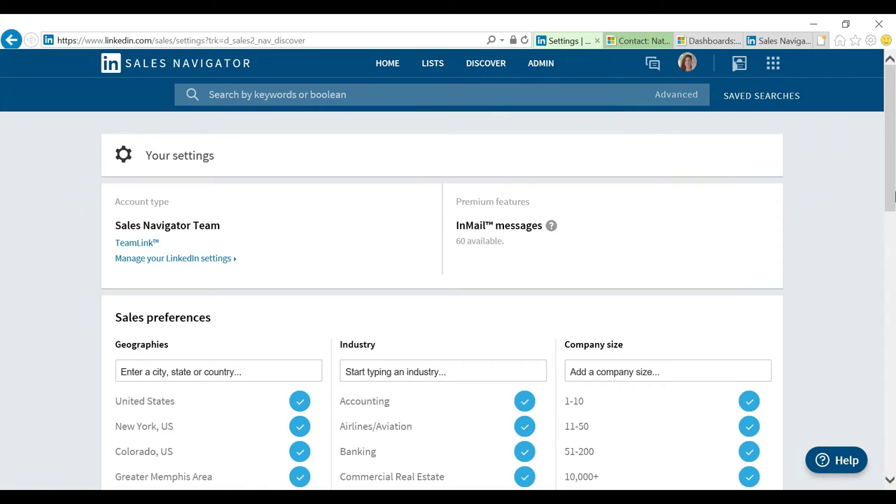
drag(891, 163, 891, 221)
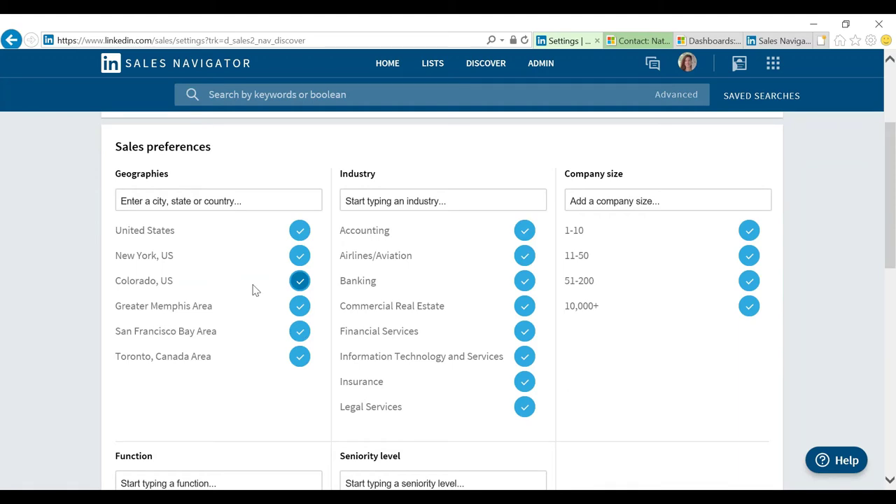
click(302, 308)
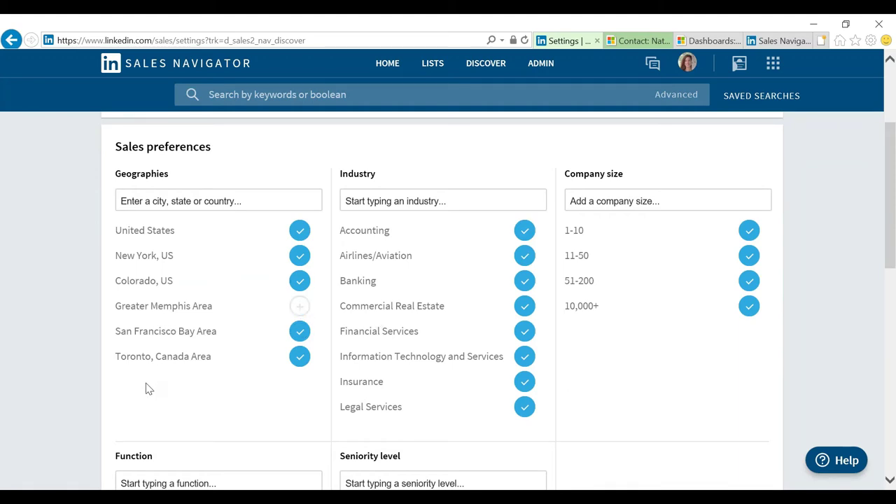
Reselect Greater Memphis Area and add Australia to the geographies in the sales preferences.
click(300, 308)
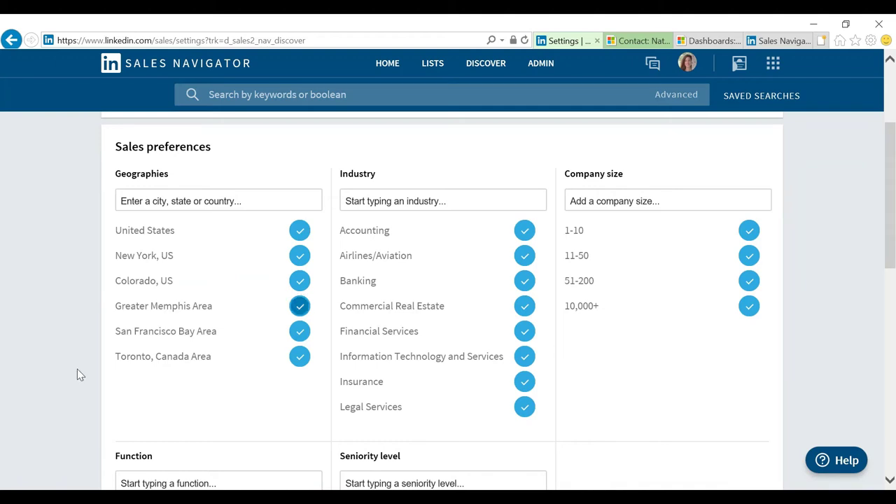
click(137, 205)
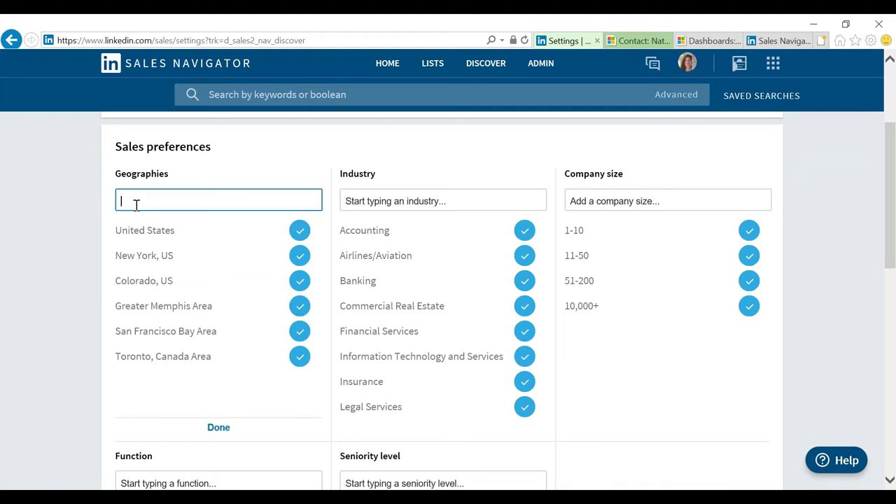
text(austra)
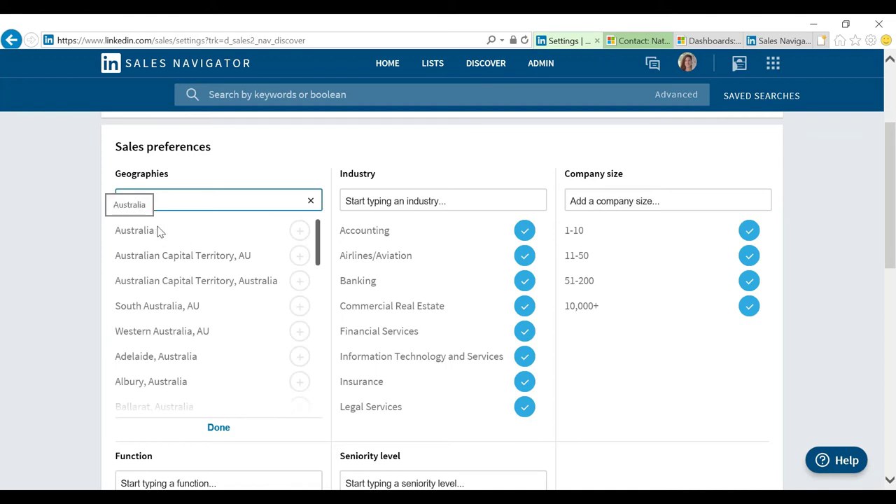
click(301, 232)
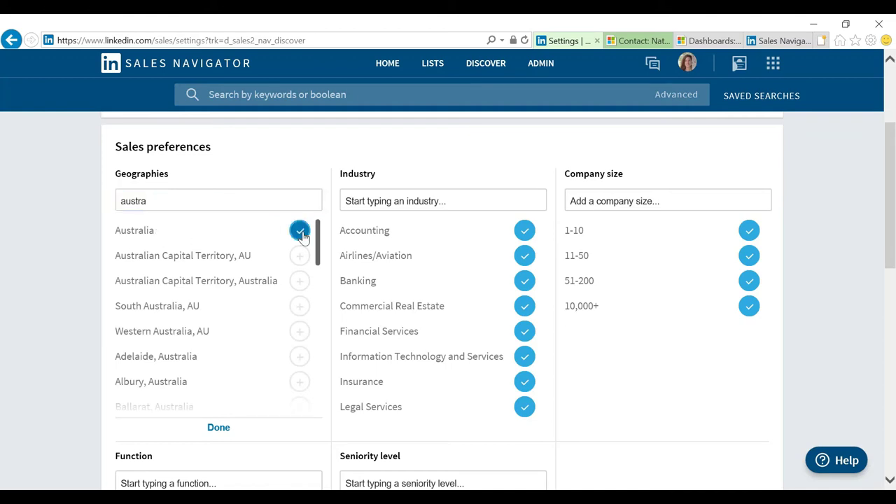
click(220, 428)
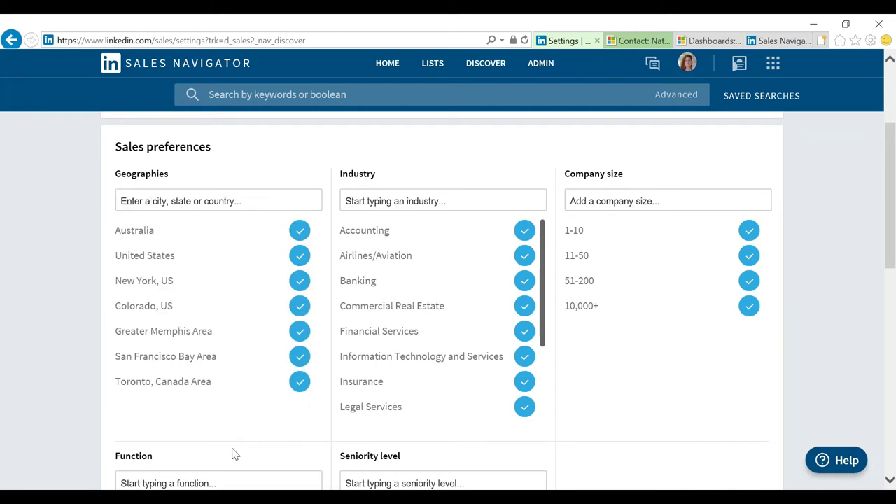
Add Accounting, Administrative, Arts and Design, and Education to the functions in the sales preferences.
scroll(532, 475, down, 3)
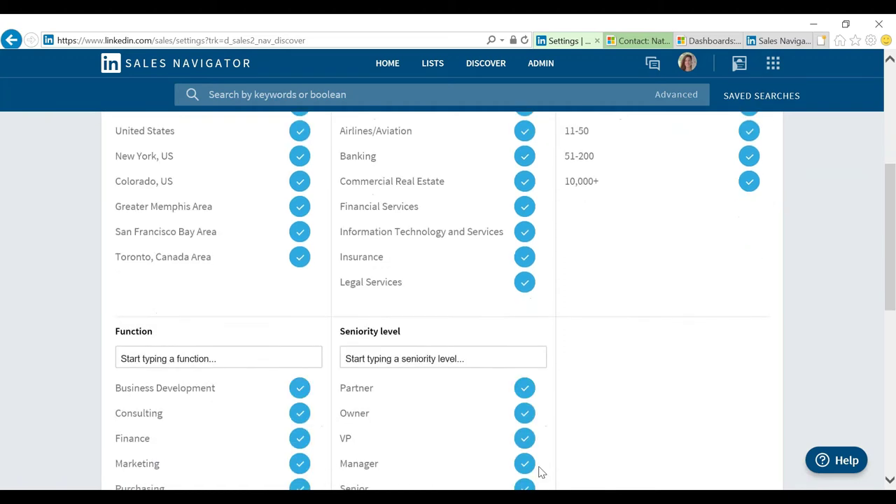
click(186, 288)
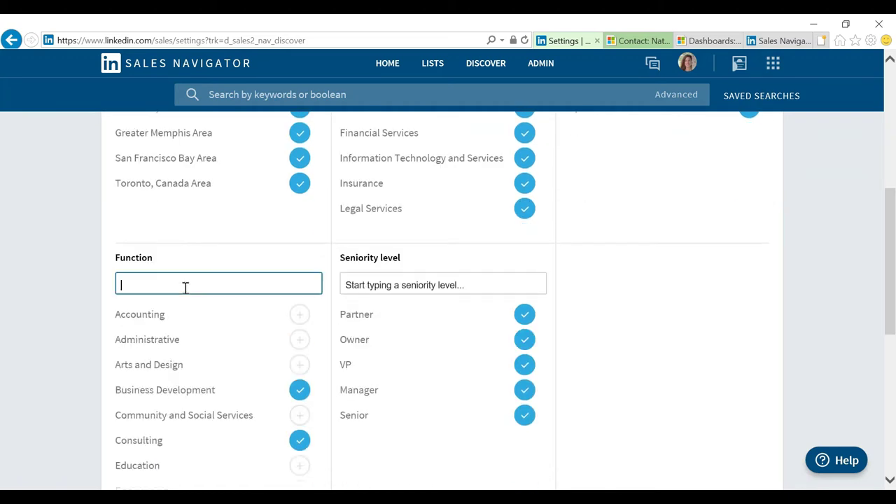
click(298, 315)
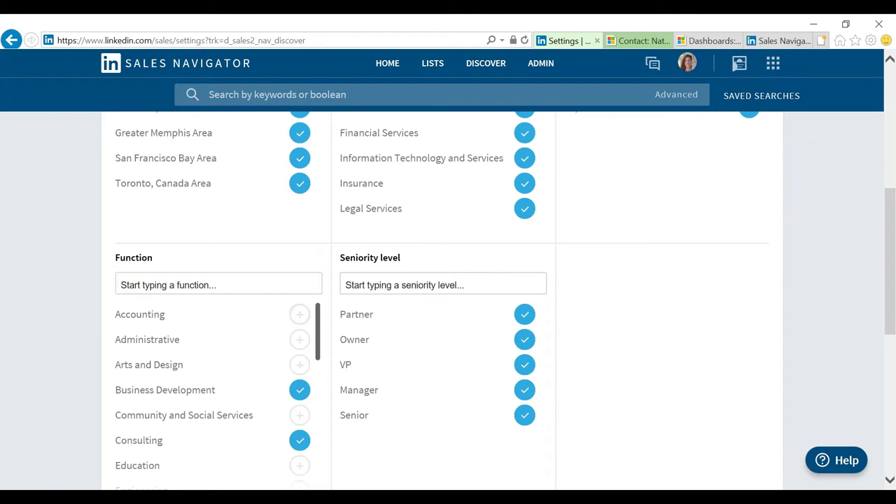
click(300, 340)
click(300, 365)
scroll(319, 379, down, 1)
scroll(319, 379, down, 1)
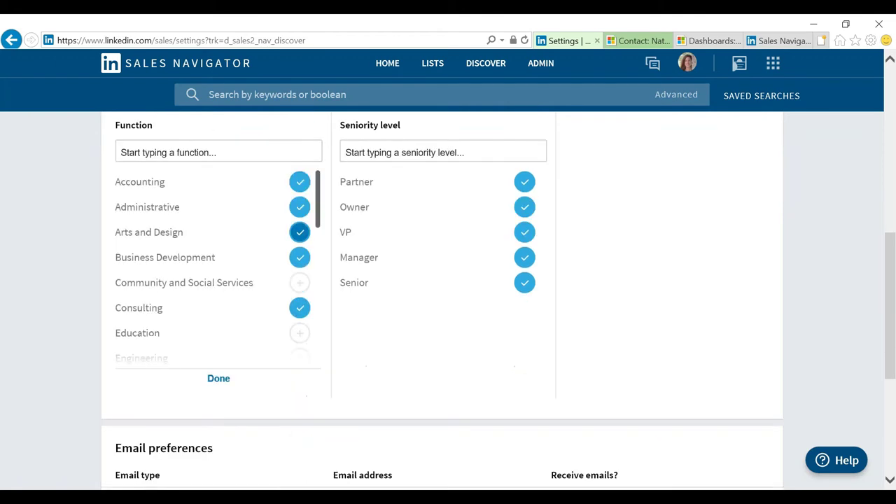
click(300, 336)
click(215, 381)
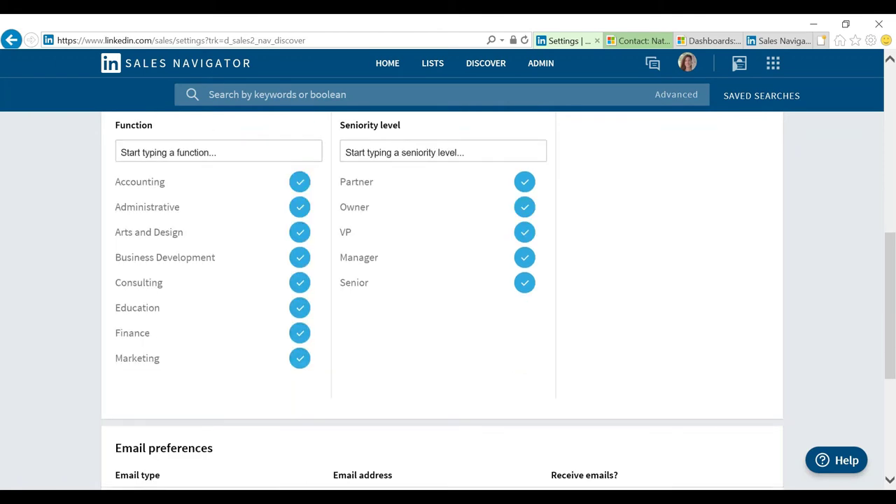
Add the 201-500 and 501-1000 company sizes to the sales preferences.
scroll(228, 259, down, 1)
scroll(229, 280, up, 1)
scroll(770, 315, up, 5)
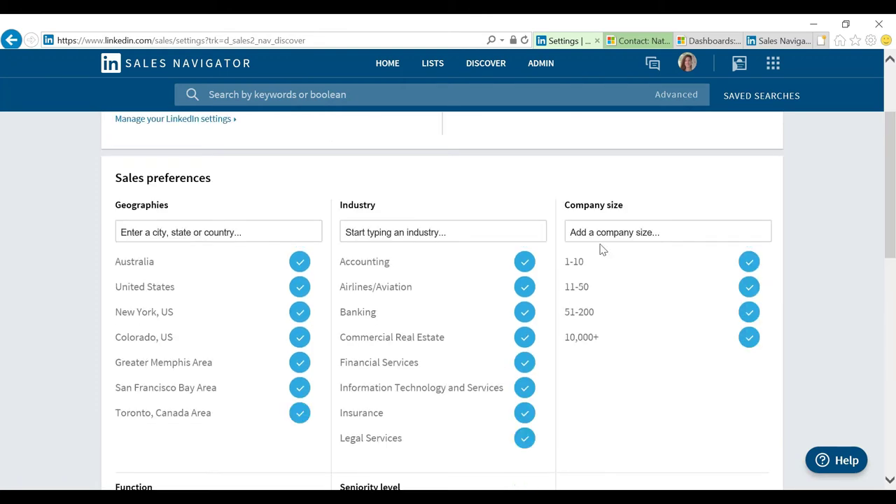
click(607, 232)
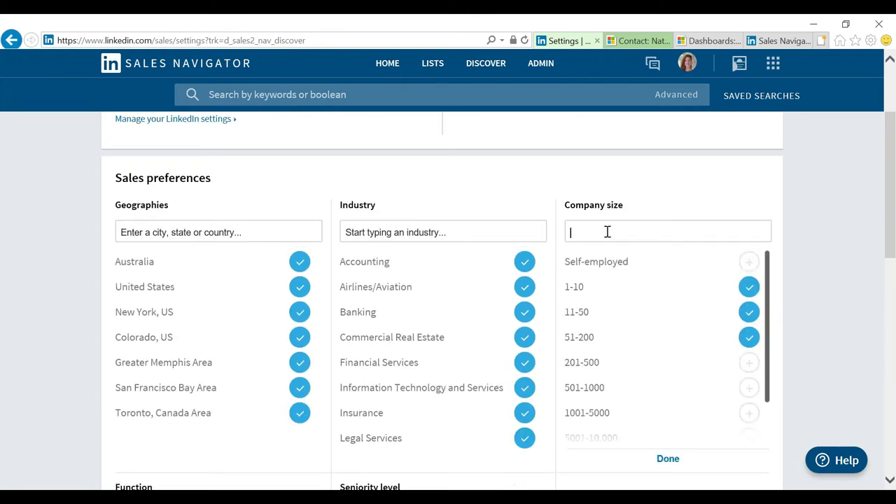
click(749, 363)
click(749, 390)
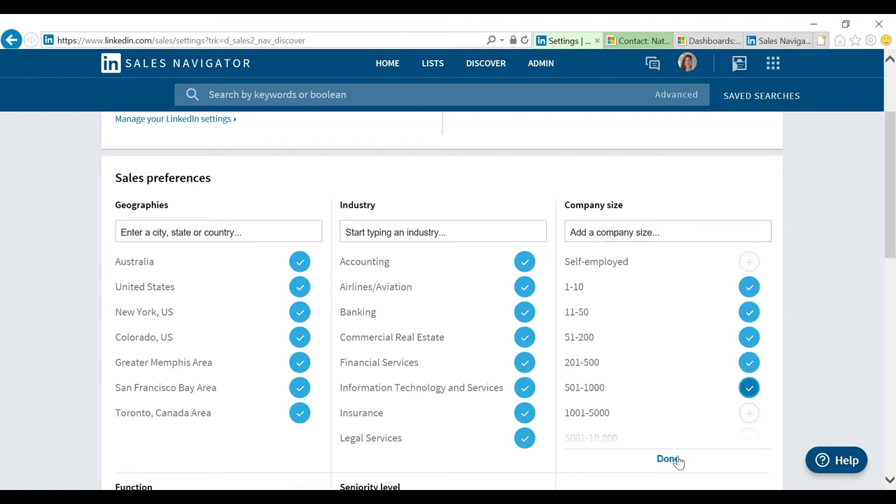
click(669, 458)
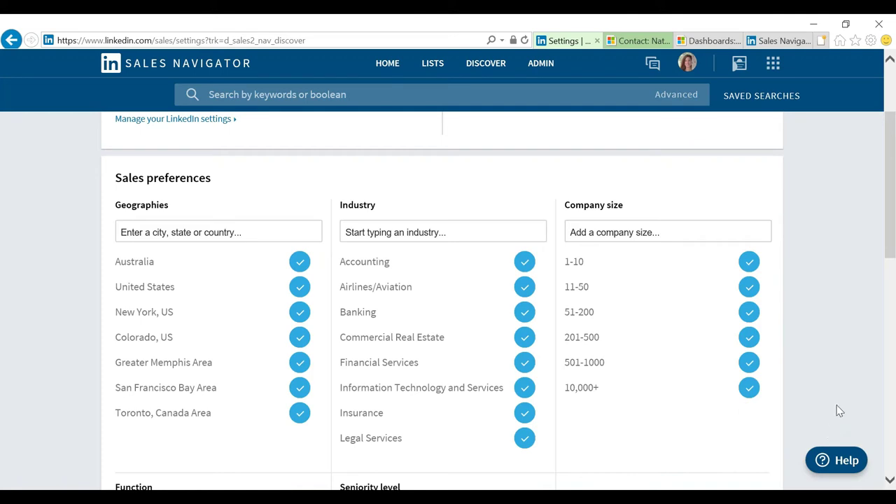
Start an advanced lead search, trying the sales preferences as filters and switching them back off.
mouse_move(474, 80)
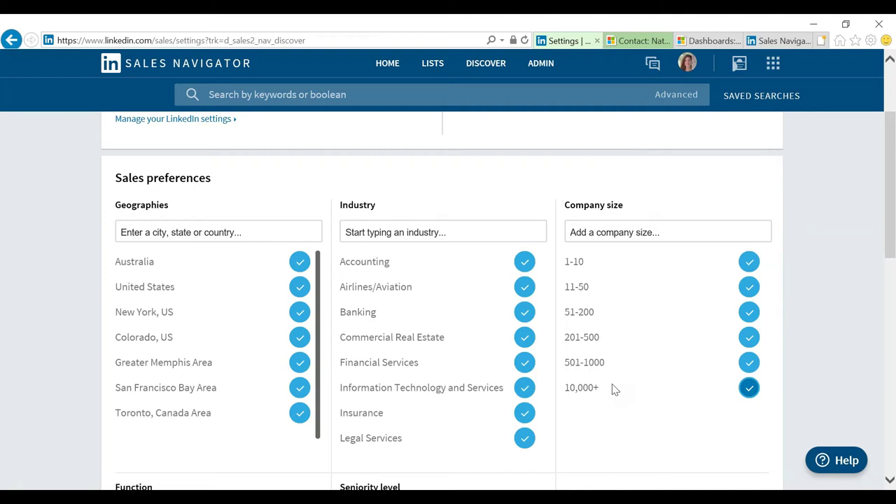
click(247, 94)
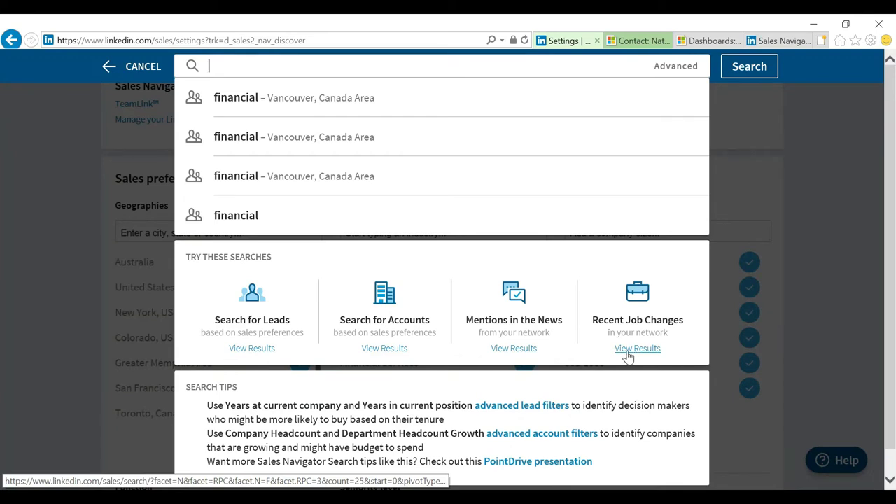
click(682, 70)
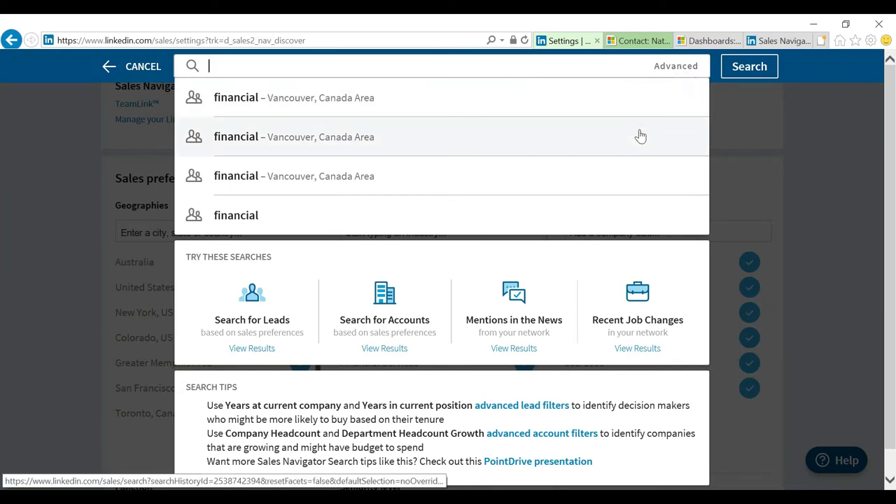
click(621, 93)
click(620, 93)
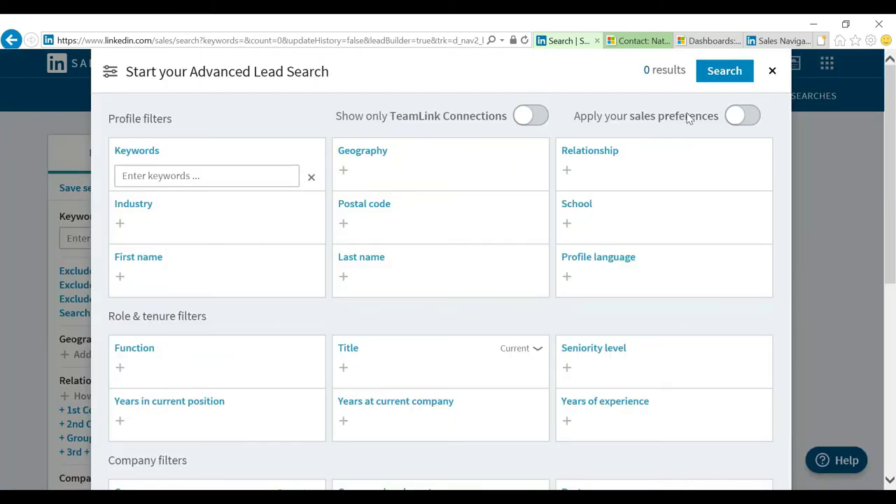
click(749, 116)
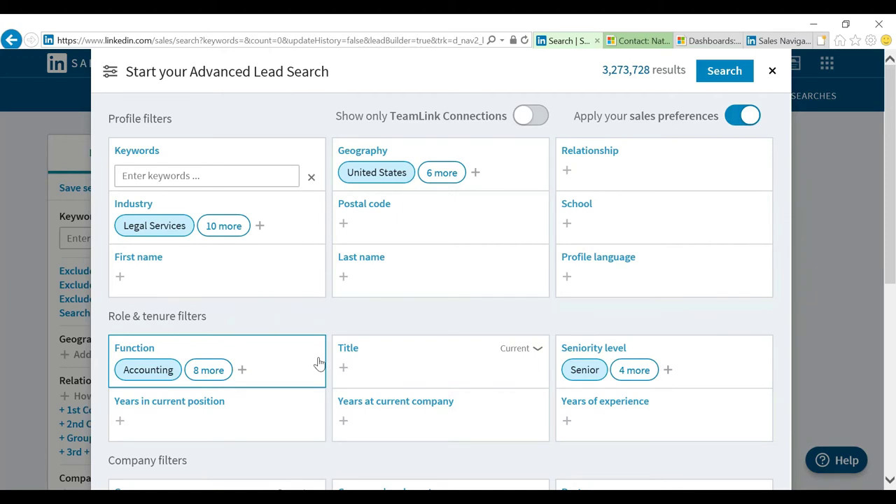
click(732, 123)
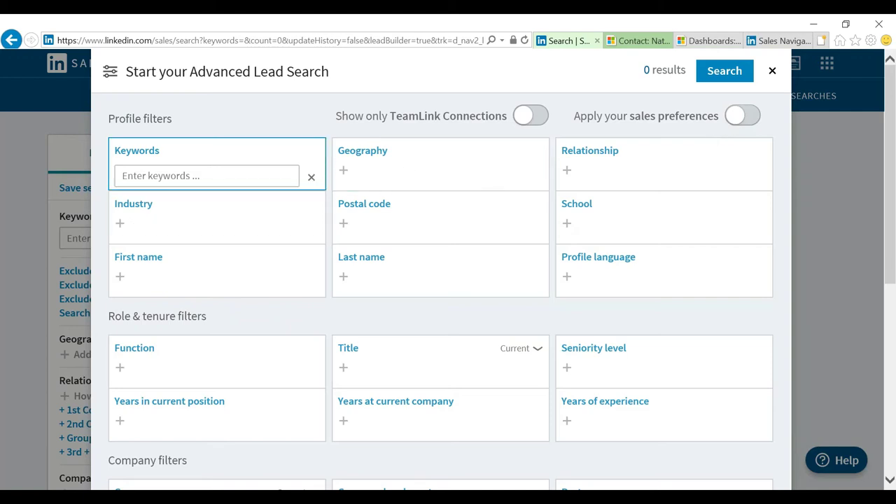
Filter the lead search by the keyword education and the geography Montreal, Canada Area.
click(175, 176)
text(education)
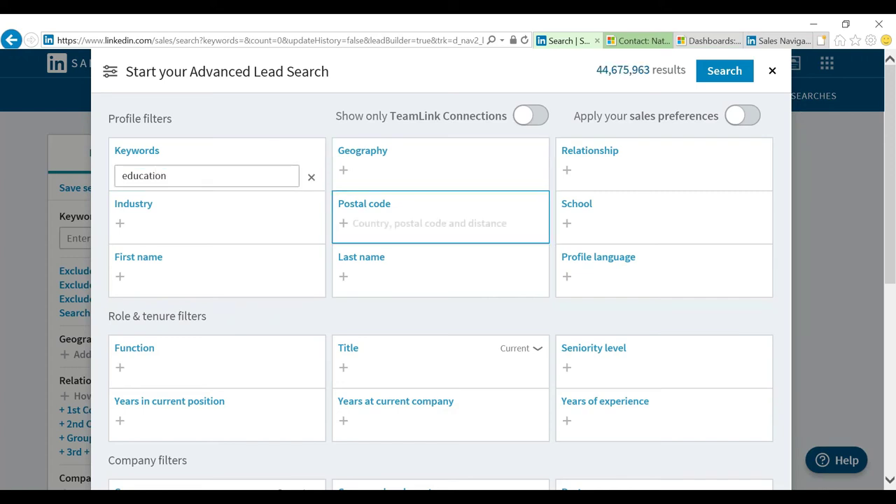
click(369, 177)
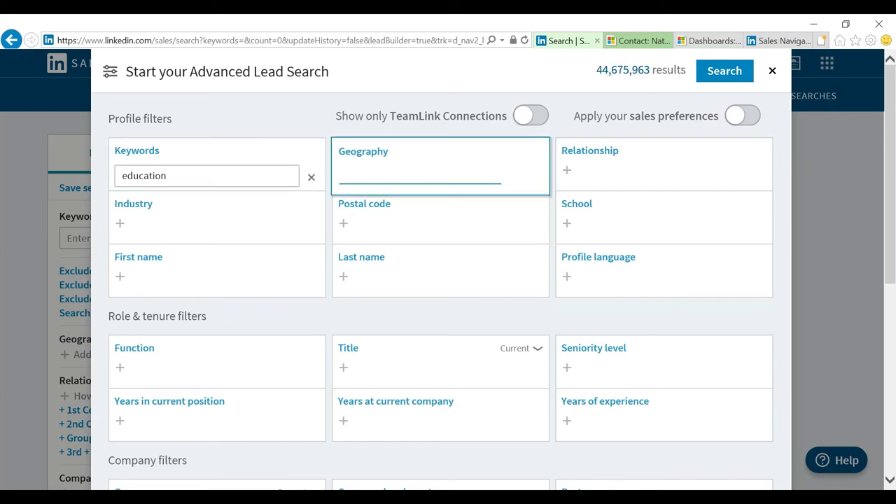
text(montreal)
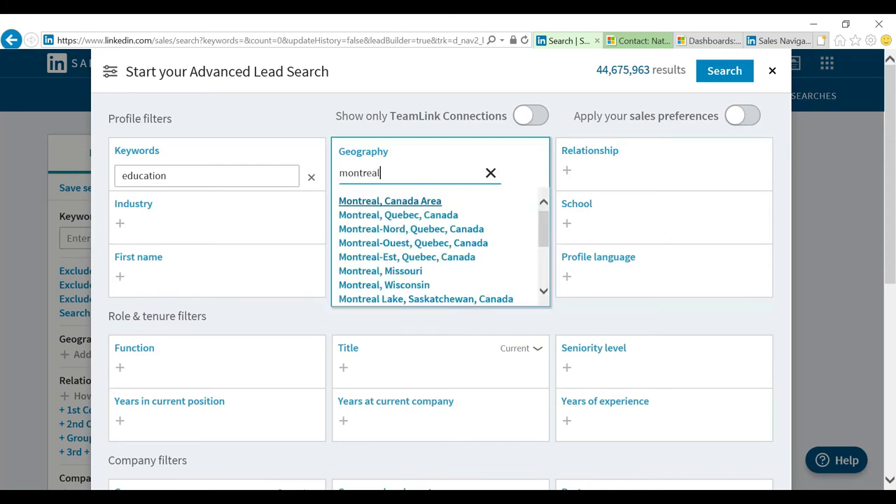
click(390, 201)
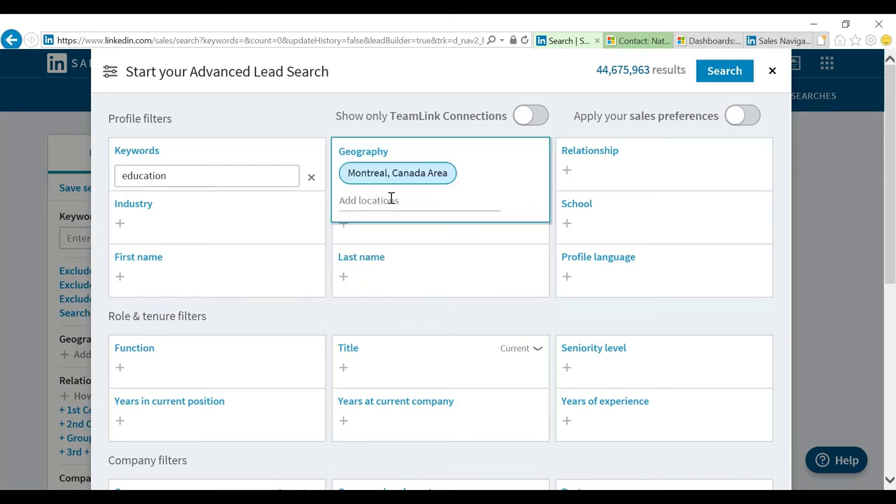
Add the current title Project Manager to the filters and run the lead search.
click(348, 370)
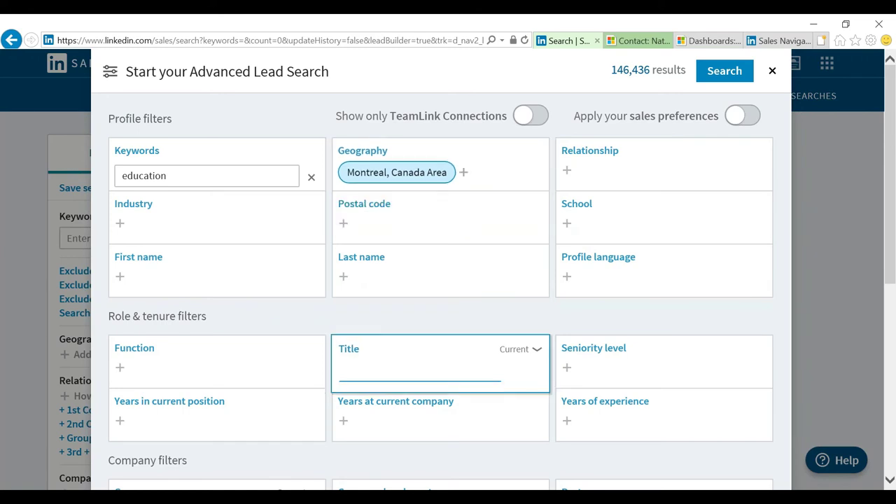
text(pro)
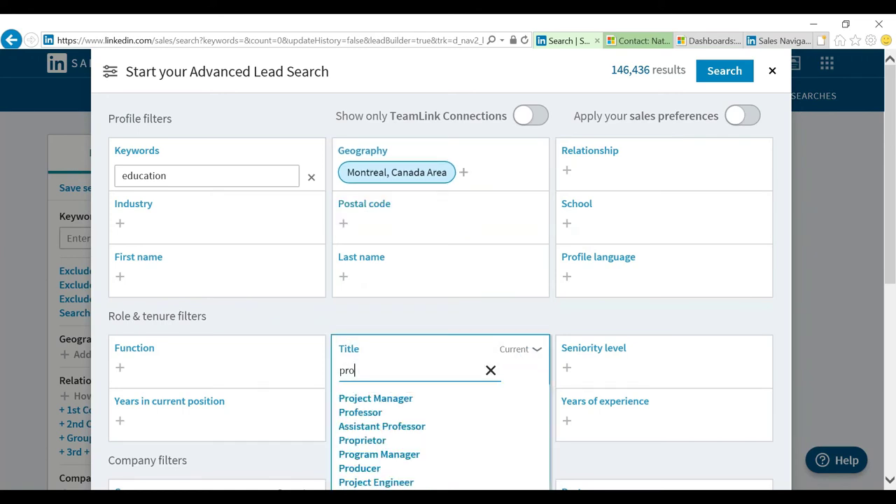
click(391, 407)
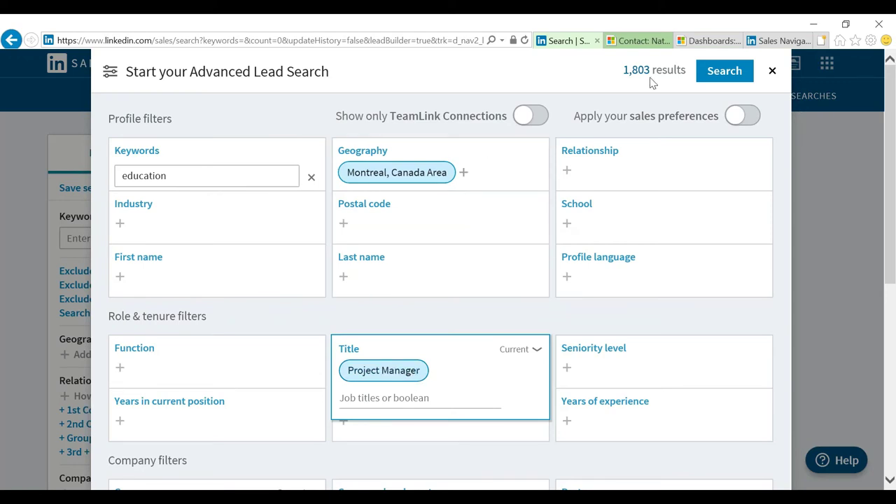
click(721, 71)
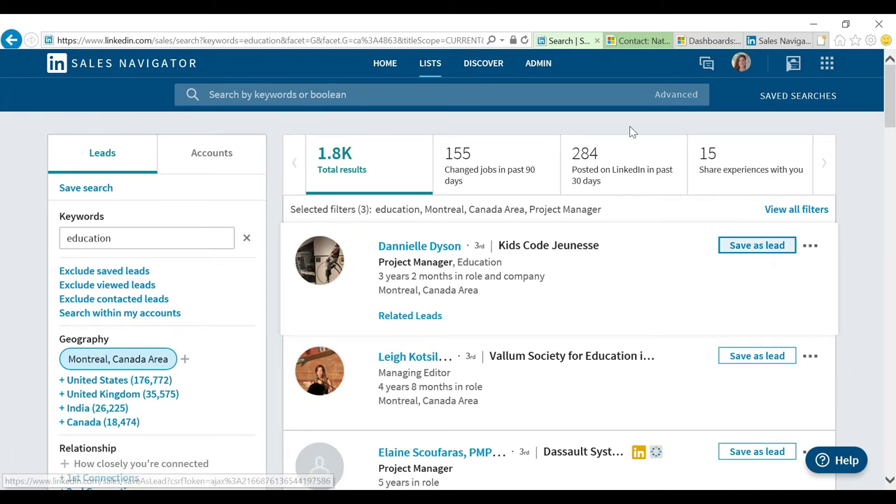
Save the lead search as Montreal Education with a weekly alert and close the saved searches.
mouse_move(439, 73)
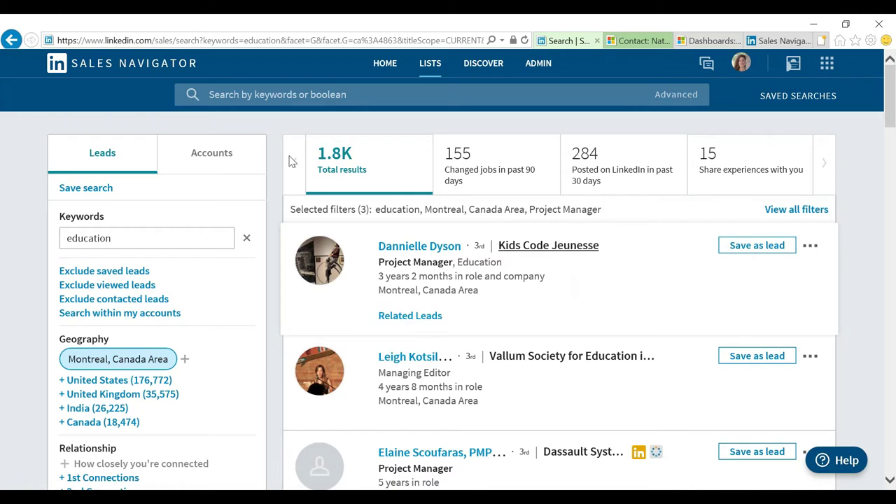
click(77, 190)
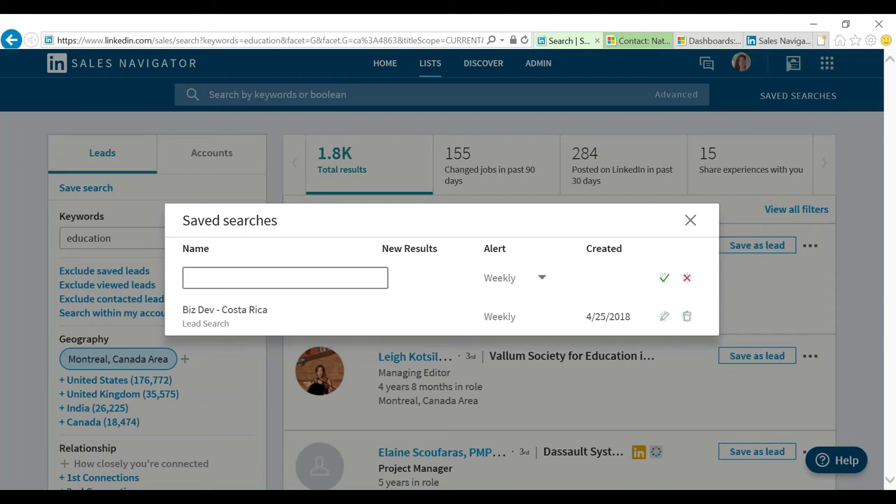
text(Montreal Education)
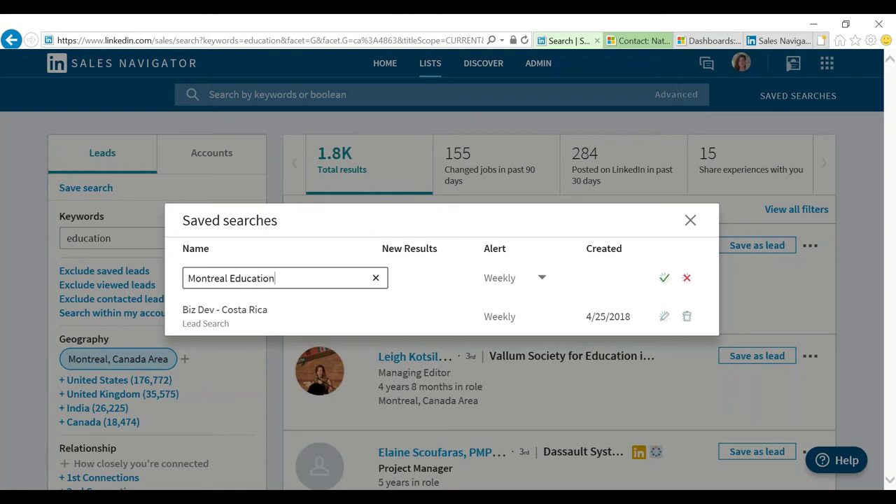
click(542, 280)
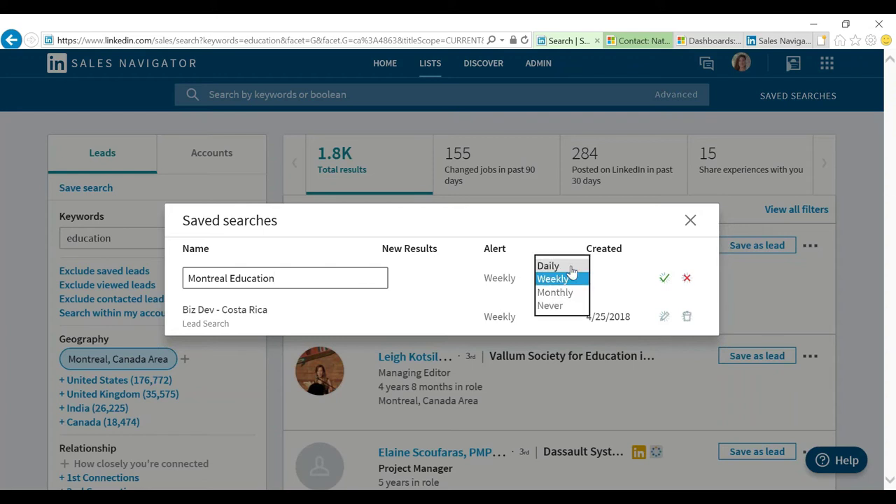
click(422, 283)
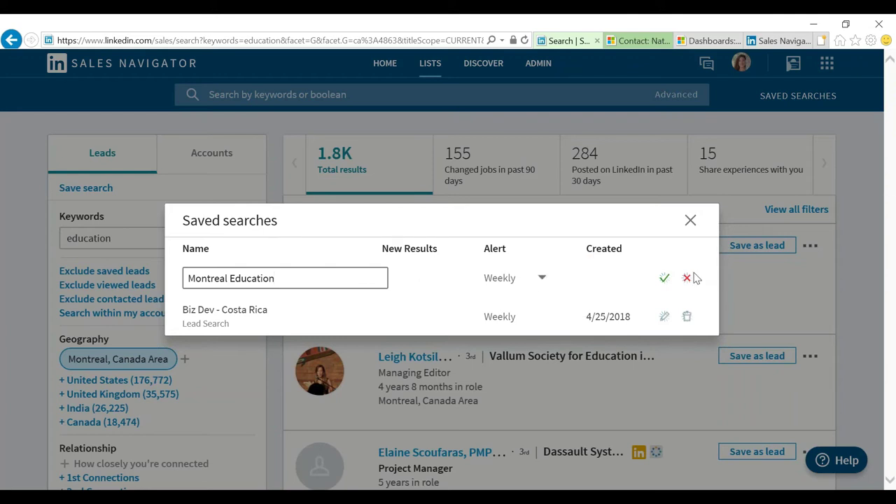
click(664, 282)
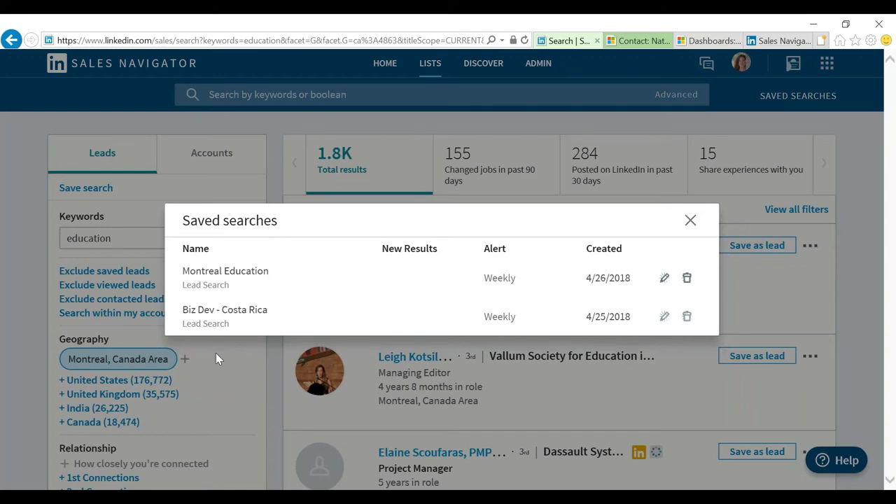
click(690, 219)
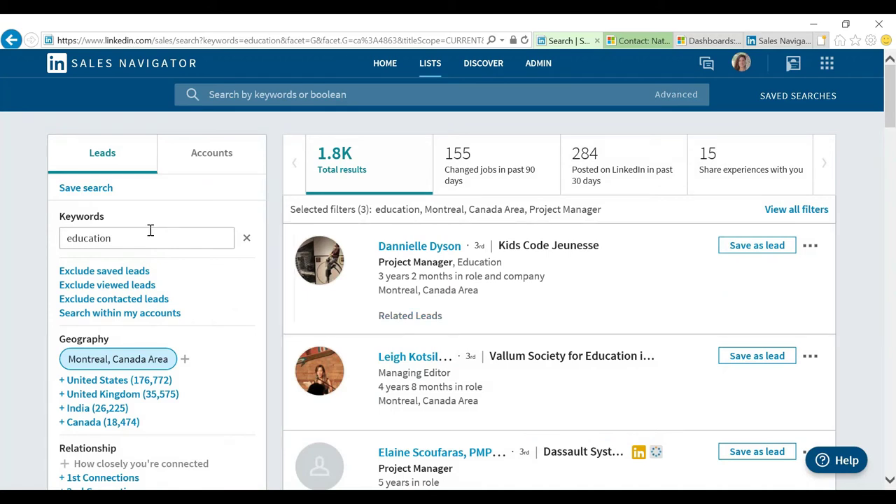
Switch to Dynamics 365 and open the lead with the topic D365 Integration from My Open Leads.
click(676, 94)
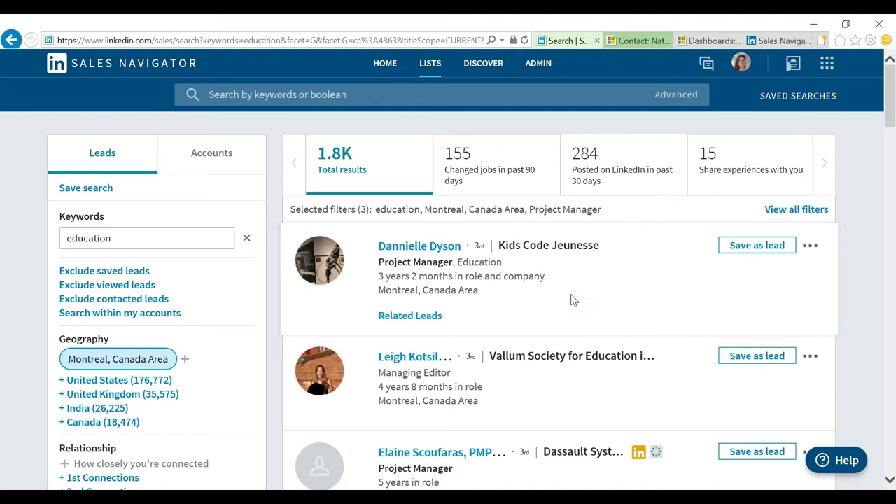
click(708, 41)
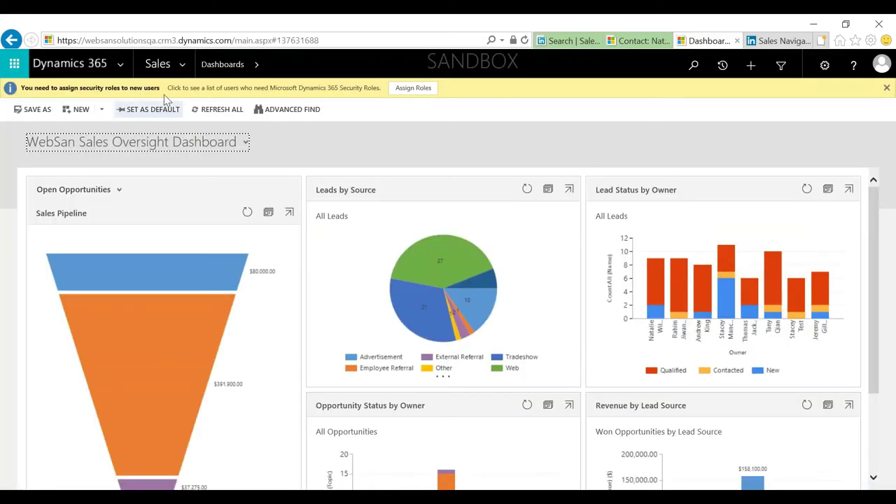
click(183, 65)
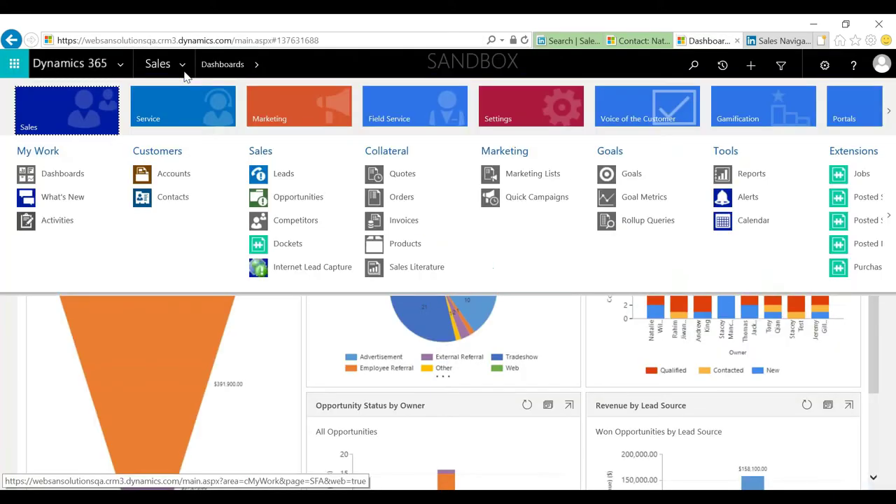
click(291, 174)
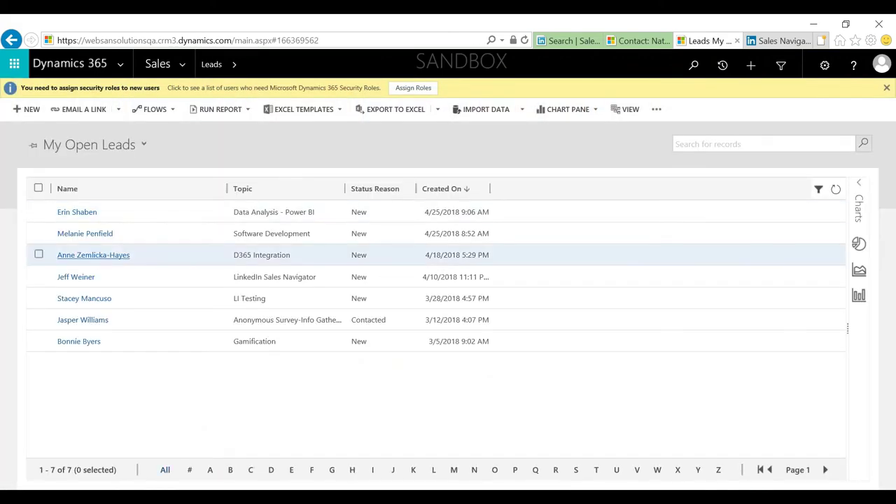
click(96, 256)
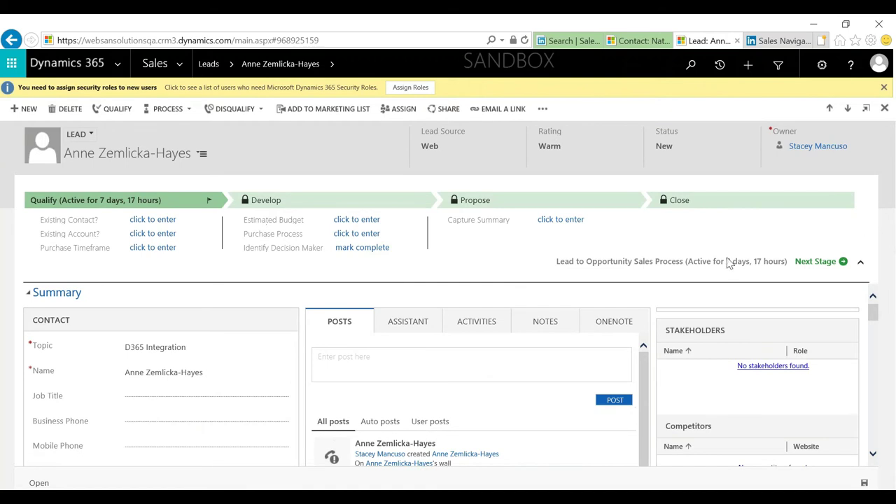
Collapse the lead's process stage details and match its LinkedIn Company Profile to ClickDimensions.
click(861, 267)
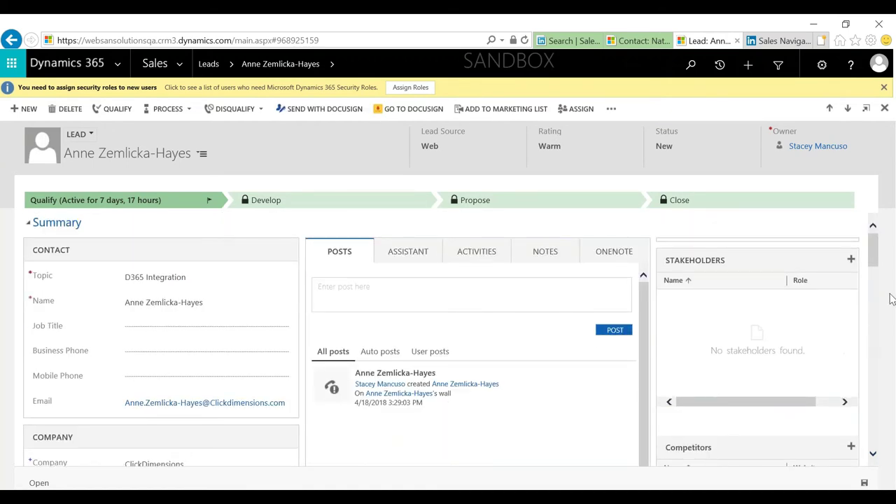
scroll(720, 370, down, 3)
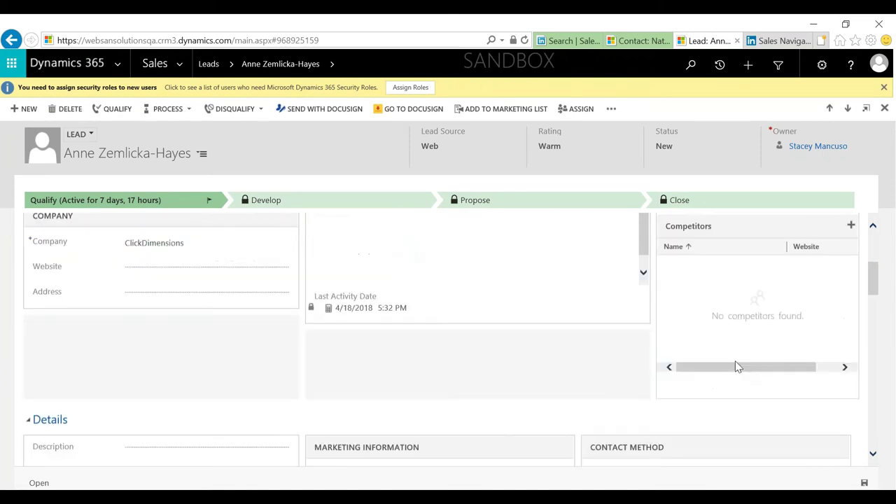
scroll(737, 367, down, 5)
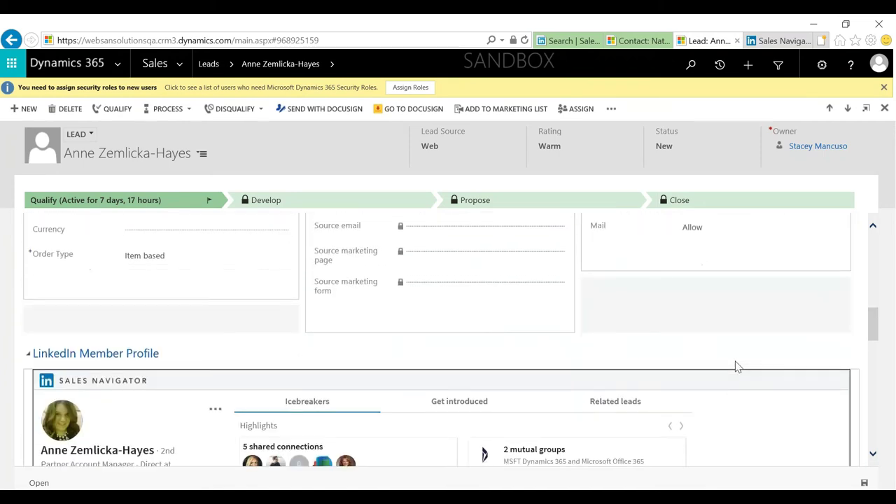
scroll(737, 367, down, 2)
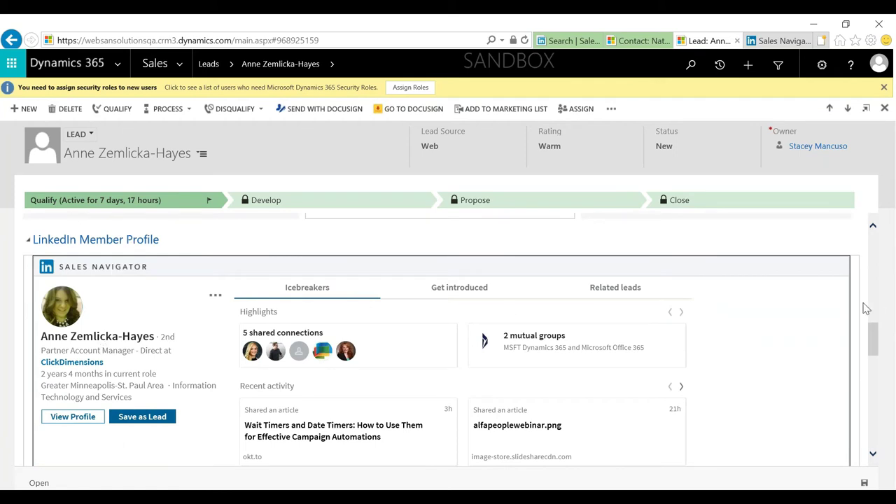
drag(877, 354, 872, 410)
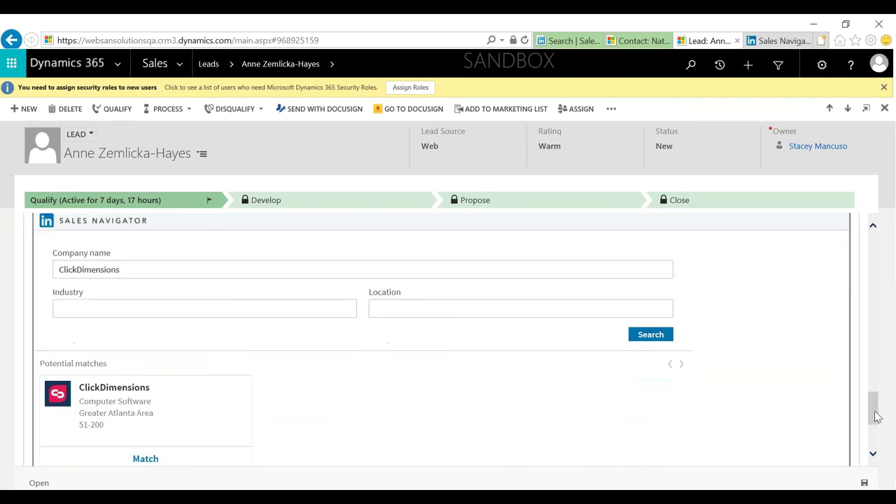
click(146, 460)
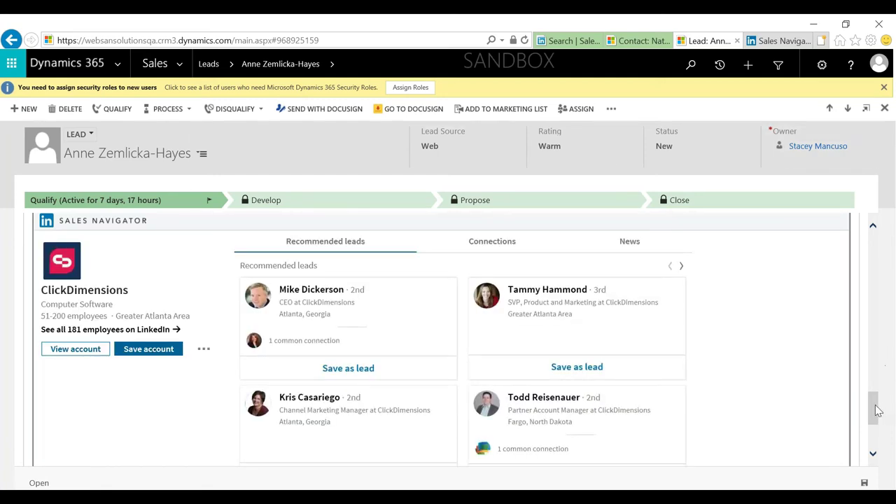
Review the Icebreakers highlights and recent activity in the lead's LinkedIn Member Profile.
drag(877, 411, 883, 348)
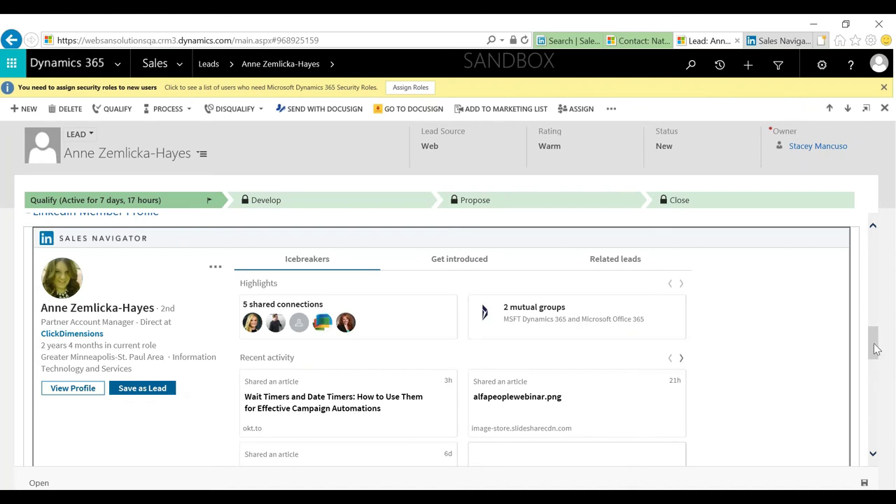
scroll(875, 354, down, 1)
drag(875, 353, 877, 359)
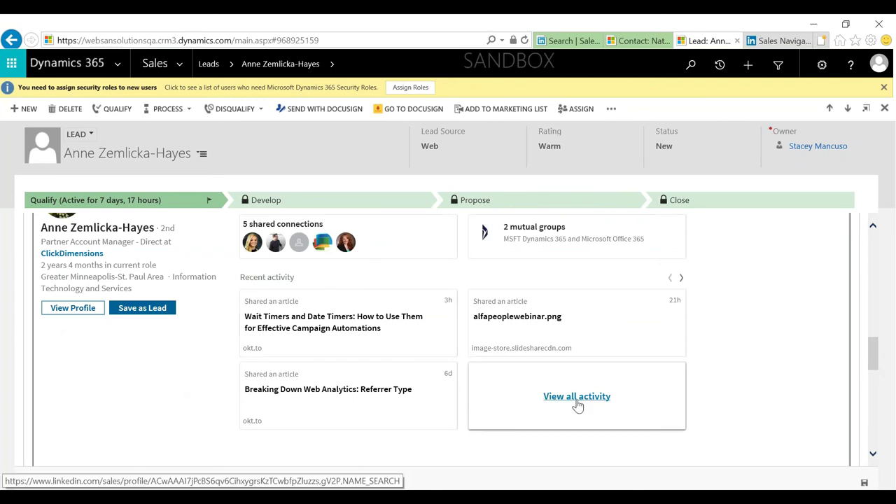
mouse_move(872, 357)
mouse_down()
mouse_move(877, 380)
mouse_move(880, 335)
mouse_move(866, 341)
mouse_up()
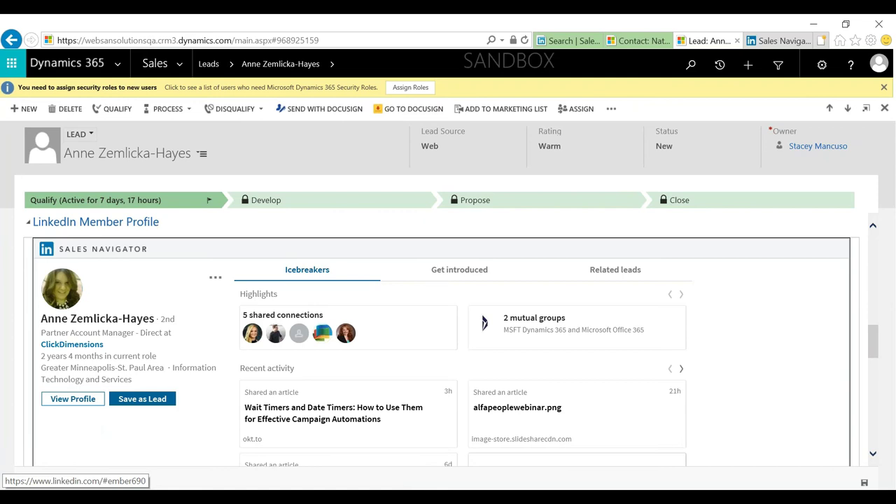
Under Get introduced, view the profile of the WebSan Solutions senior partner and open an introduction request to that connection.
click(478, 268)
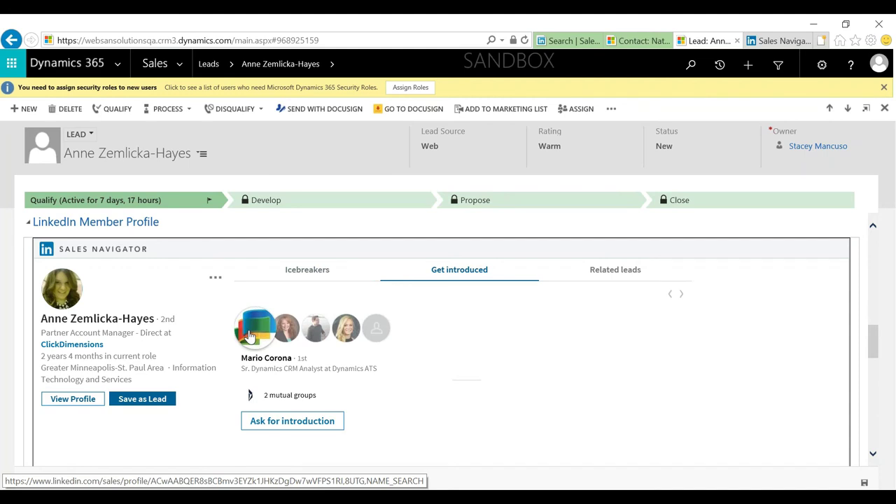
mouse_move(286, 329)
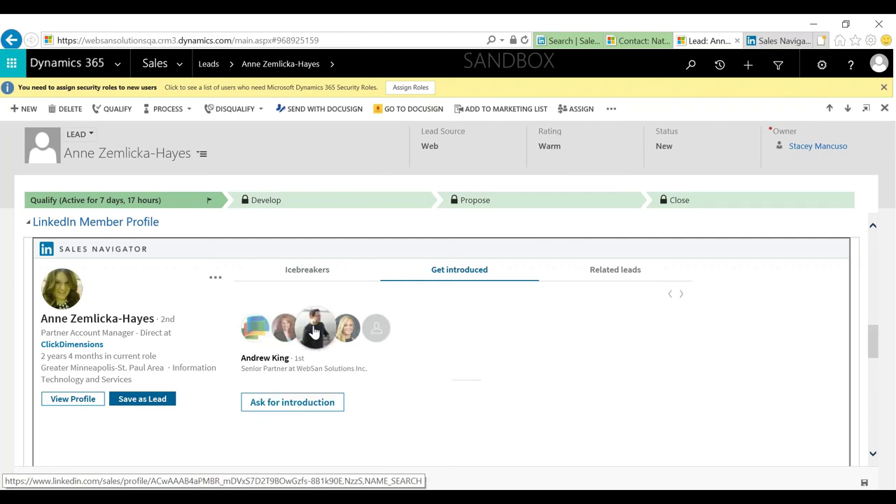
click(314, 330)
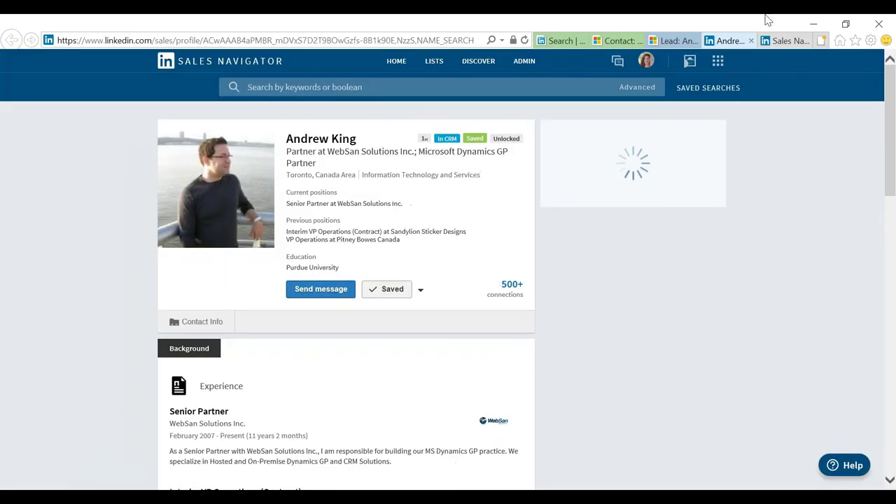
click(751, 41)
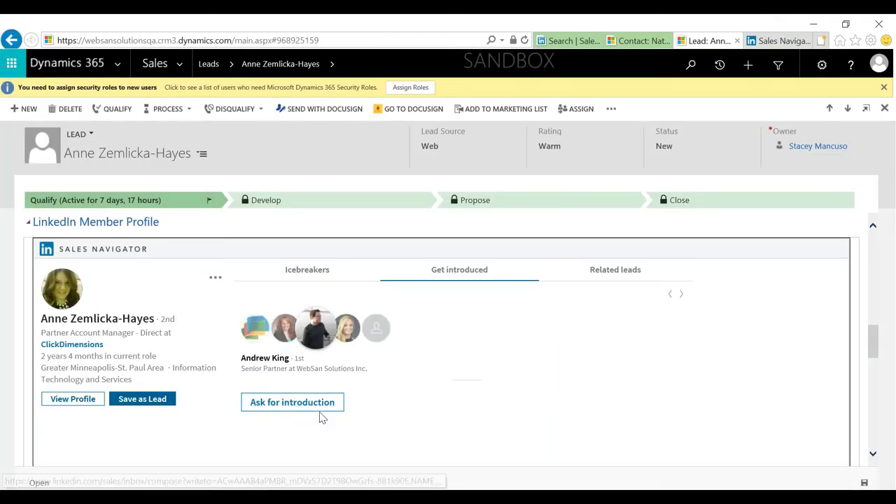
click(293, 402)
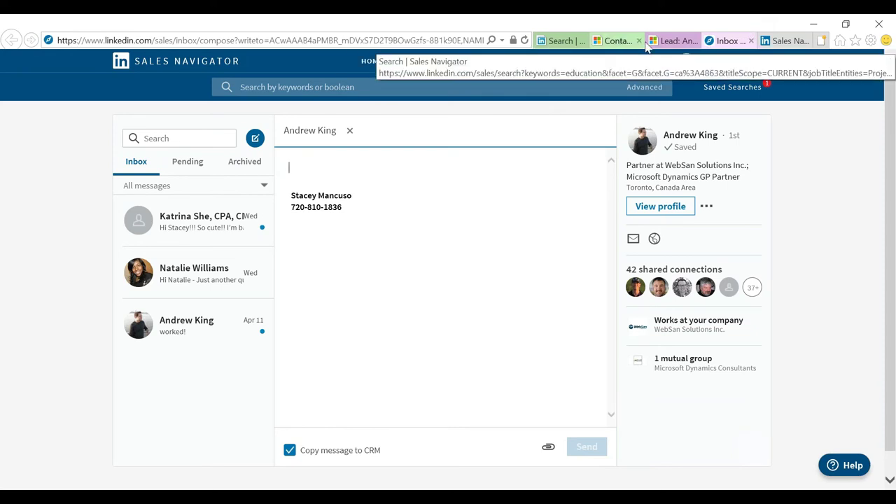
Switch to the Dynamics 365 contact page and open the D365 Integration lead from My Open Leads there.
click(616, 40)
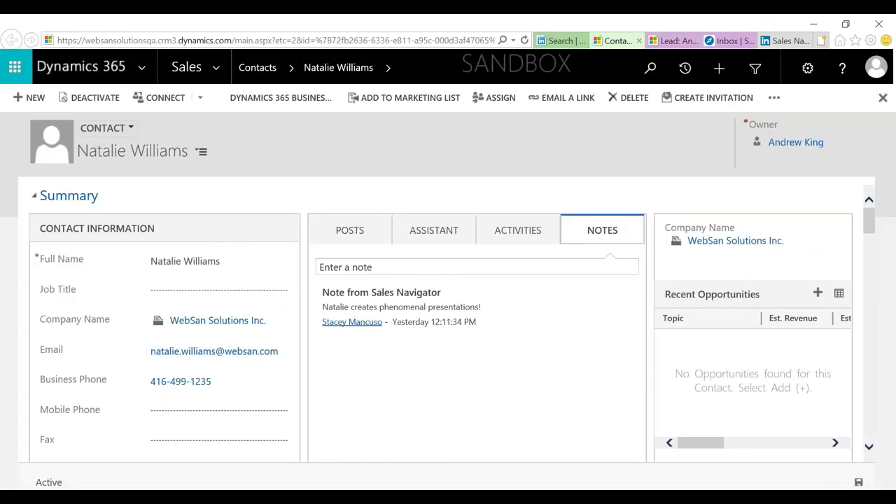
click(216, 70)
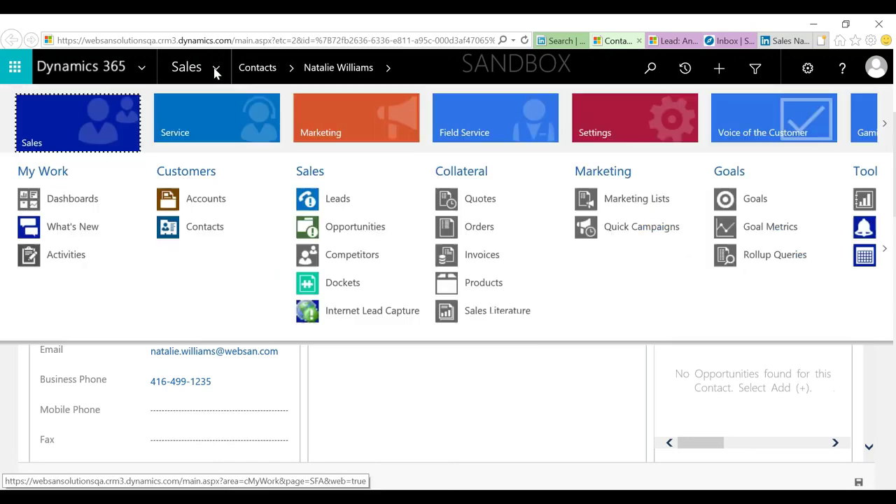
click(337, 203)
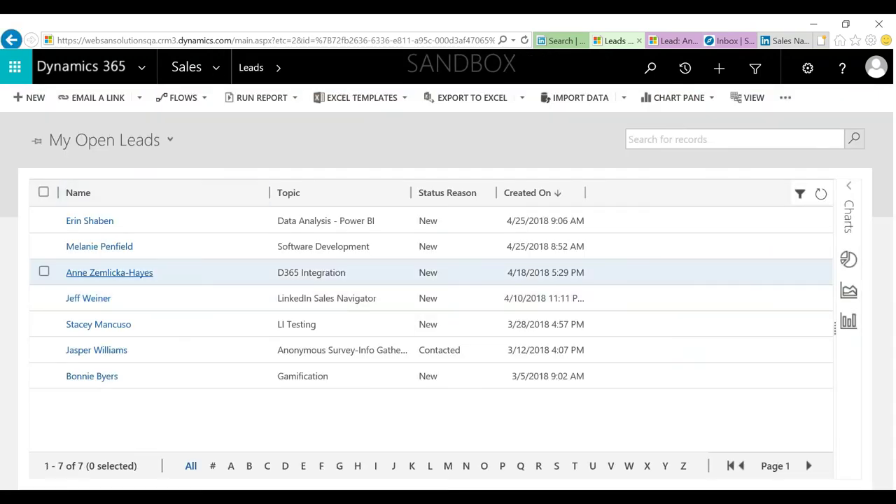
click(109, 272)
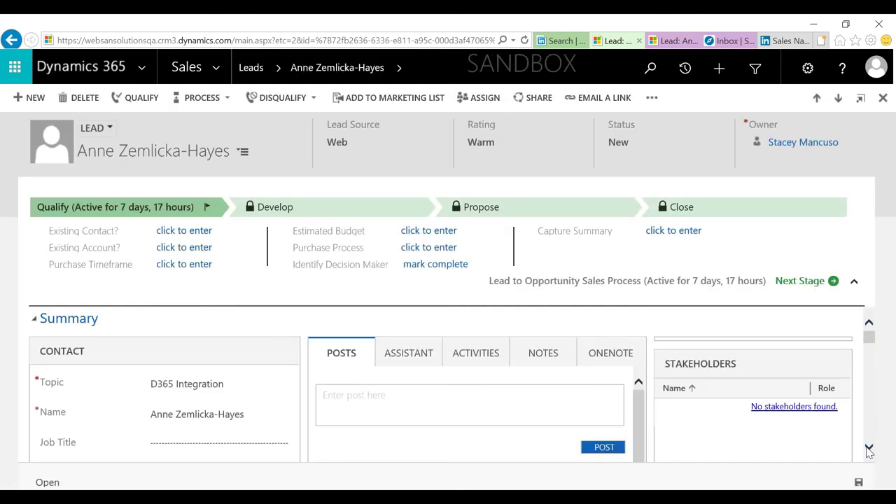
Examine the Get introduced and Related leads sections of the lead's LinkedIn Member Profile.
click(870, 448)
scroll(841, 411, down, 4)
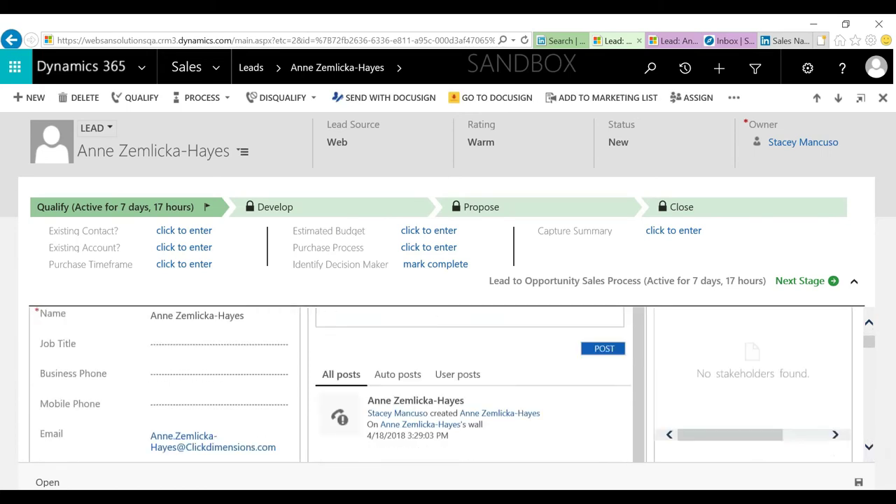
scroll(370, 354, down, 10)
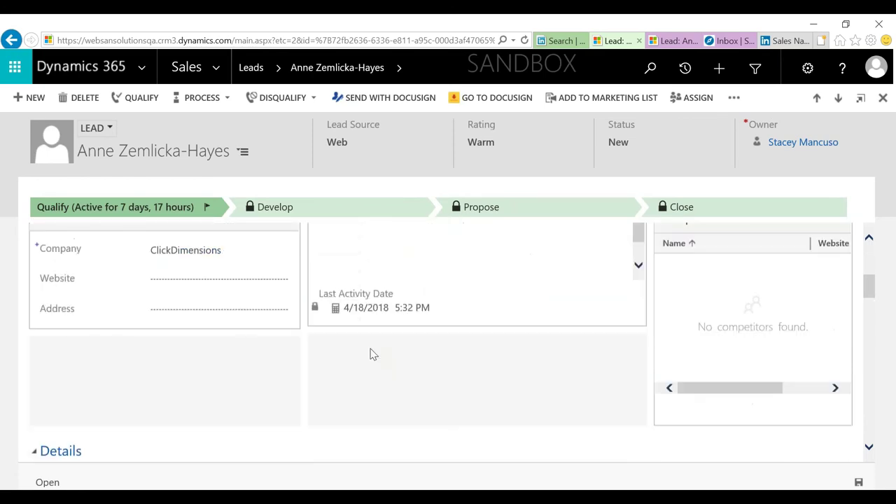
scroll(371, 350, down, 10)
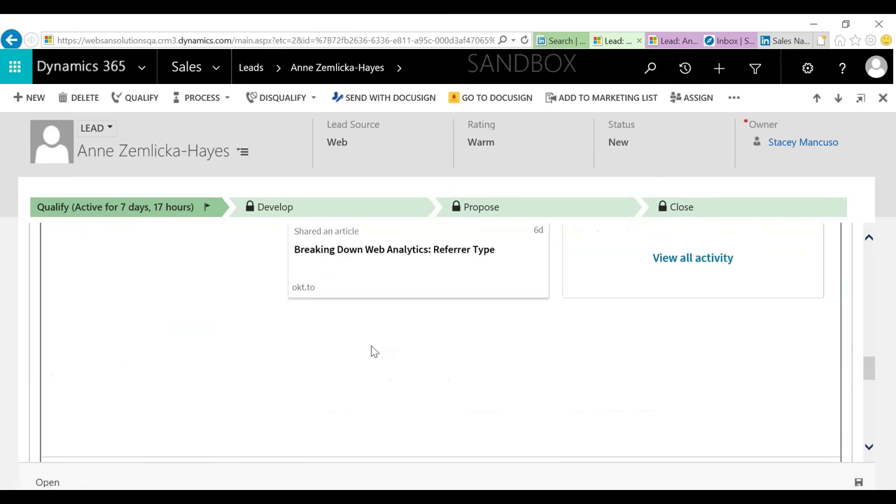
scroll(372, 350, up, 5)
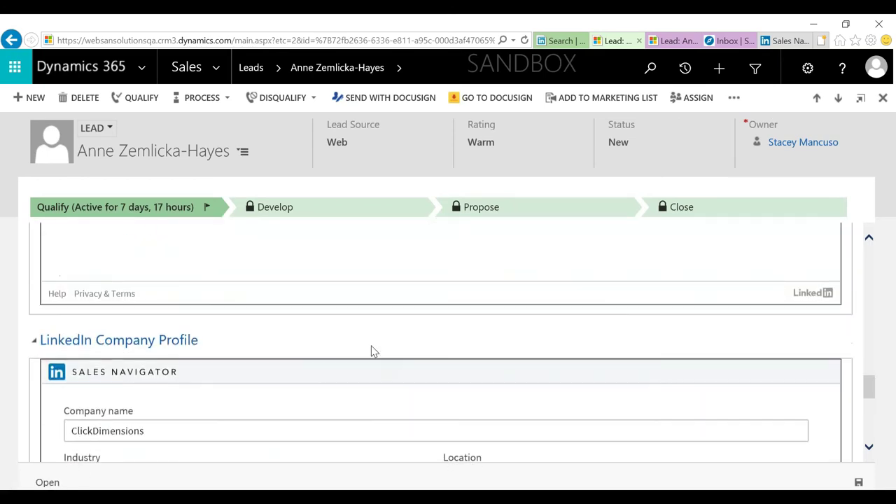
scroll(371, 350, up, 3)
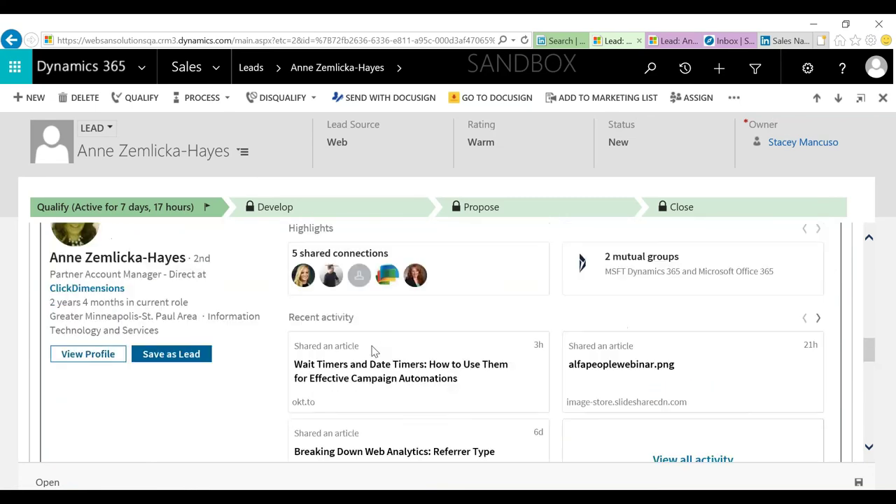
click(540, 277)
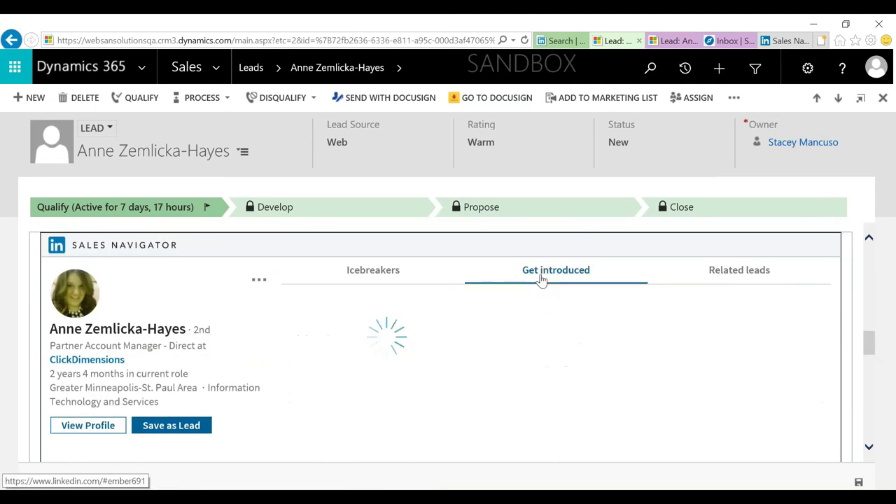
click(736, 274)
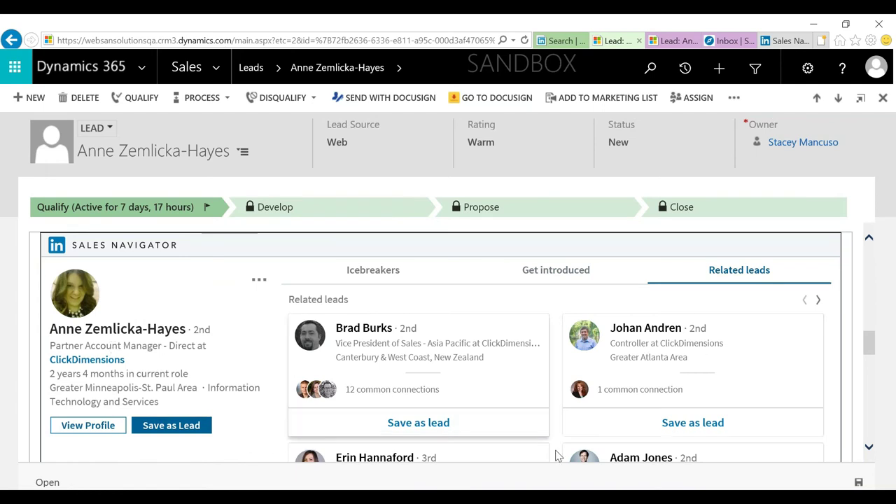
click(424, 434)
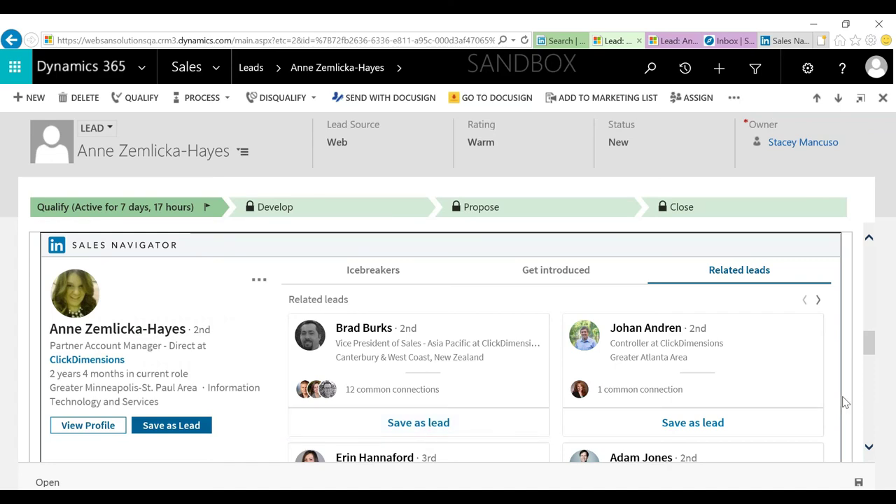
Match the lead's LinkedIn Company Profile to ClickDimensions and view the company's recommended leads.
scroll(845, 403, down, 1)
scroll(844, 402, down, 5)
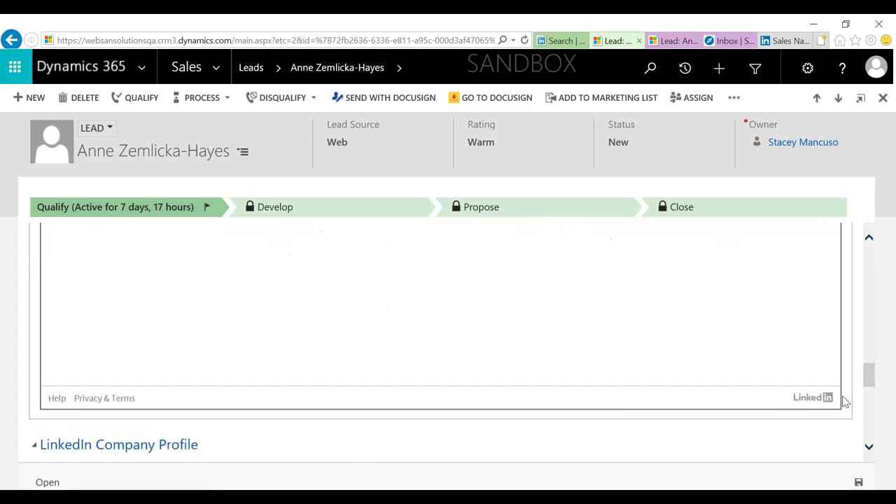
scroll(845, 402, down, 3)
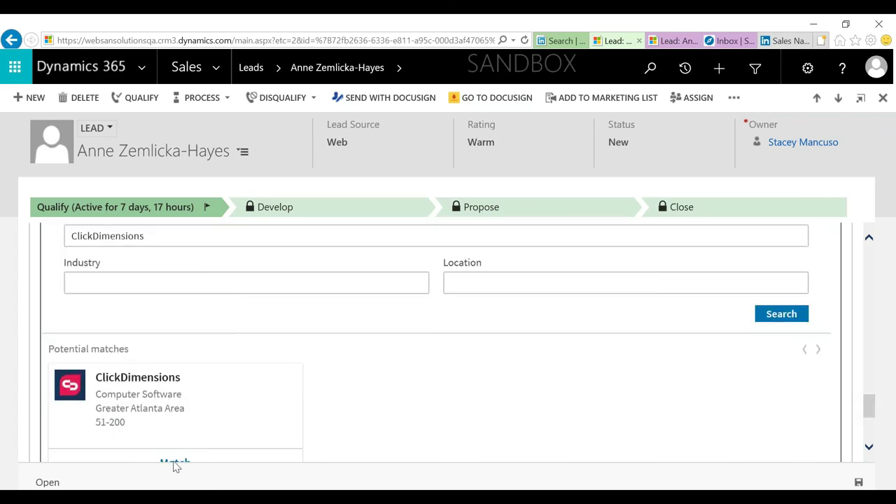
click(175, 458)
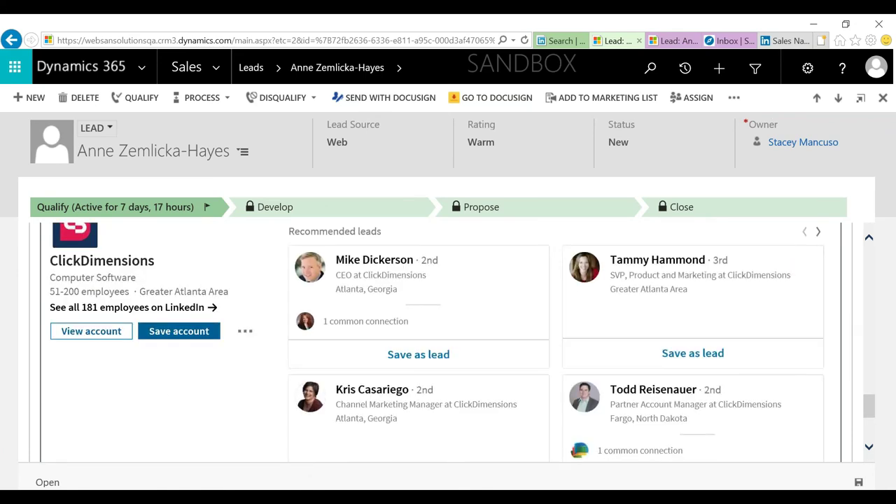
scroll(173, 312, up, 1)
scroll(226, 306, up, 2)
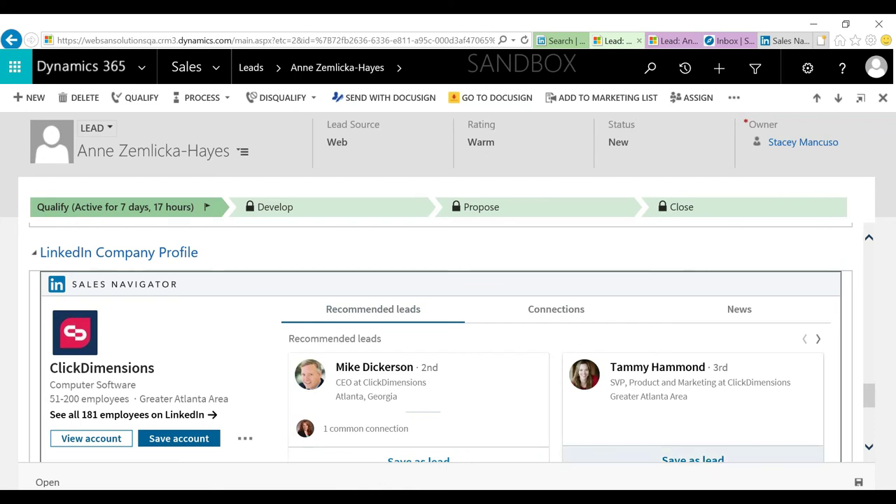
View the connections and the recent news for ClickDimensions in the lead's LinkedIn Company Profile.
click(545, 317)
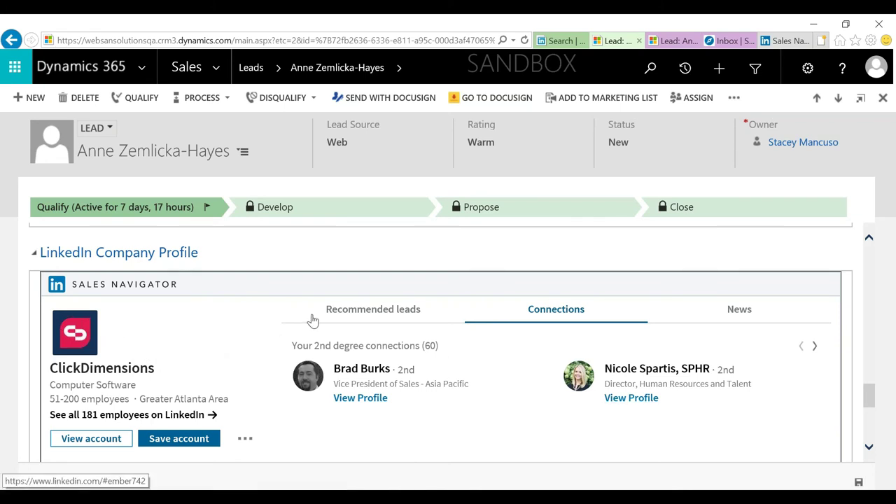
click(741, 310)
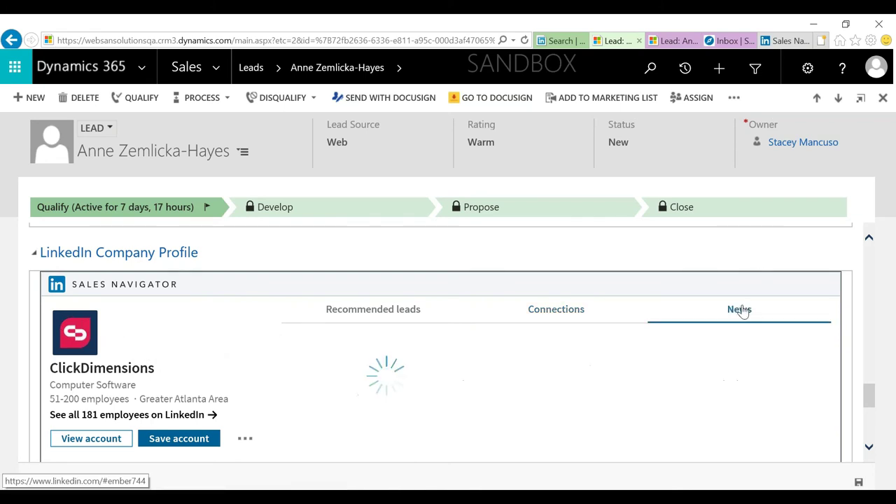
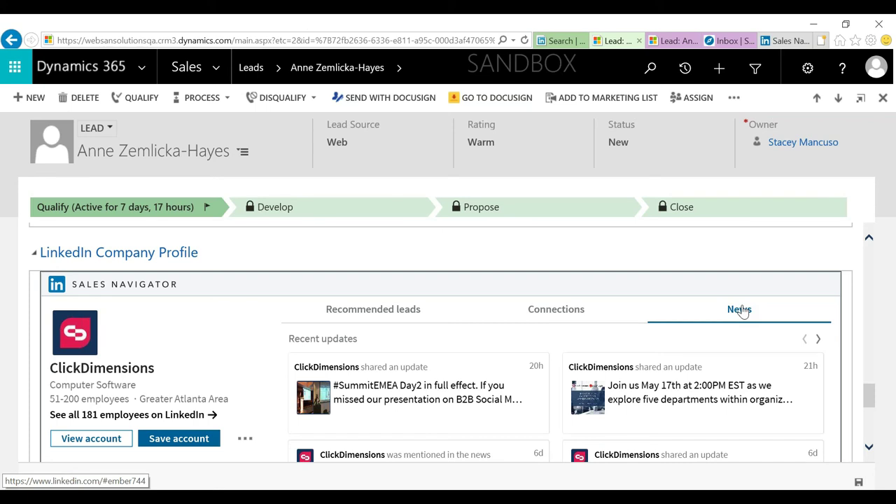
Switch to the Sales Navigator inbox page, open the Admin Settings from there and expand the CRM Settings section.
click(784, 41)
click(731, 40)
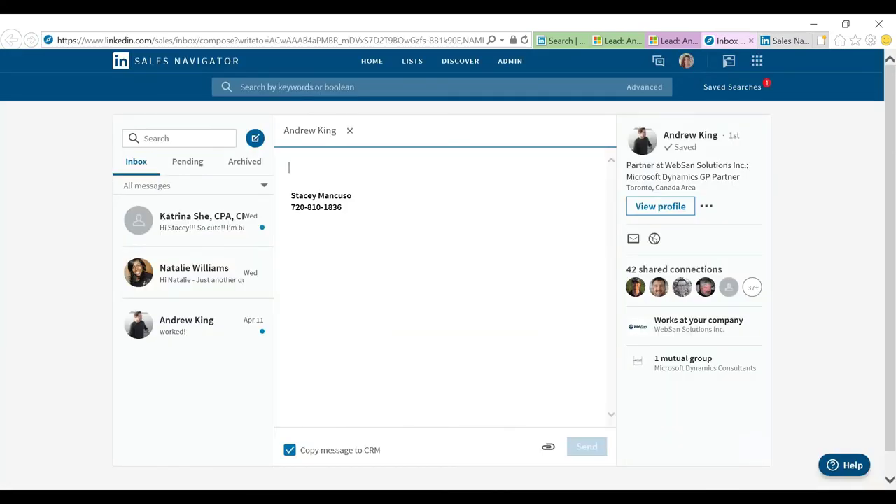
mouse_move(510, 61)
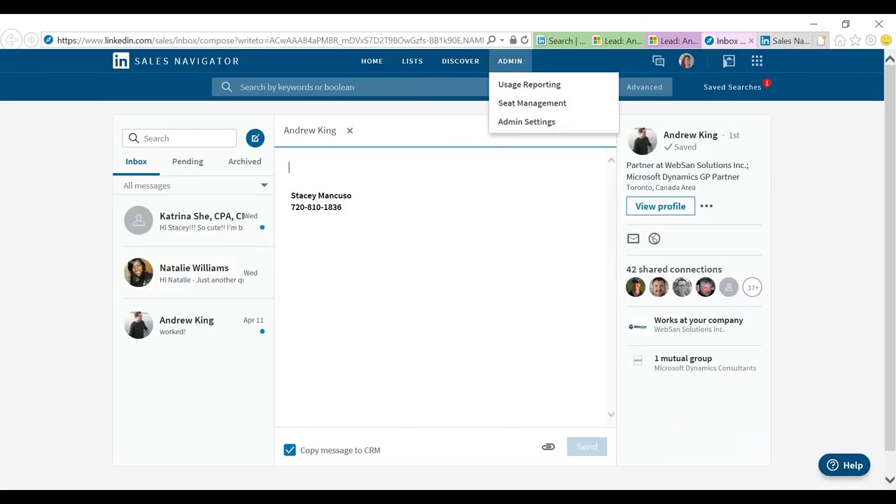
click(511, 124)
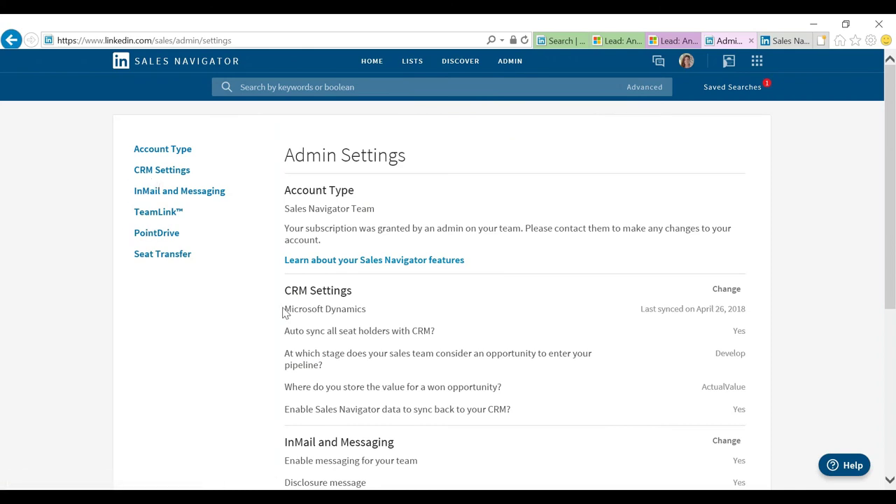
drag(893, 289, 891, 317)
click(727, 276)
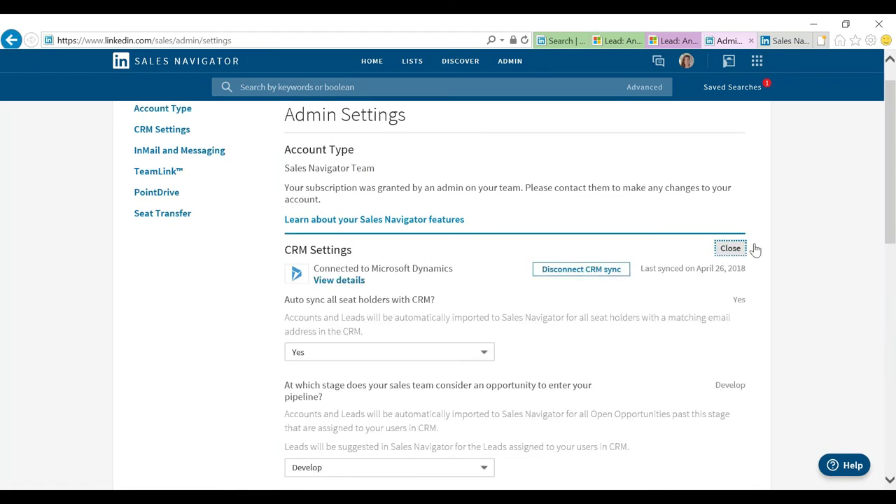
Review the CRM sync options and remaining admin settings, and show the list of other LinkedIn products.
scroll(810, 254, down, 1)
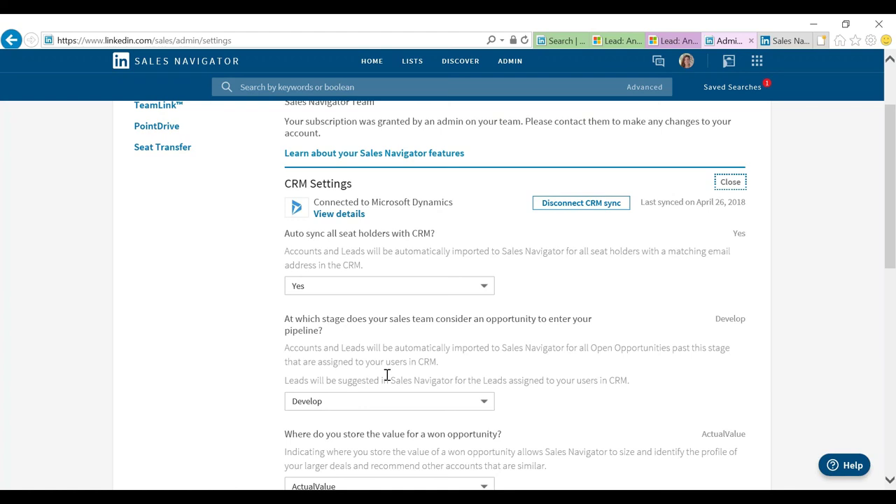
scroll(625, 408, down, 1)
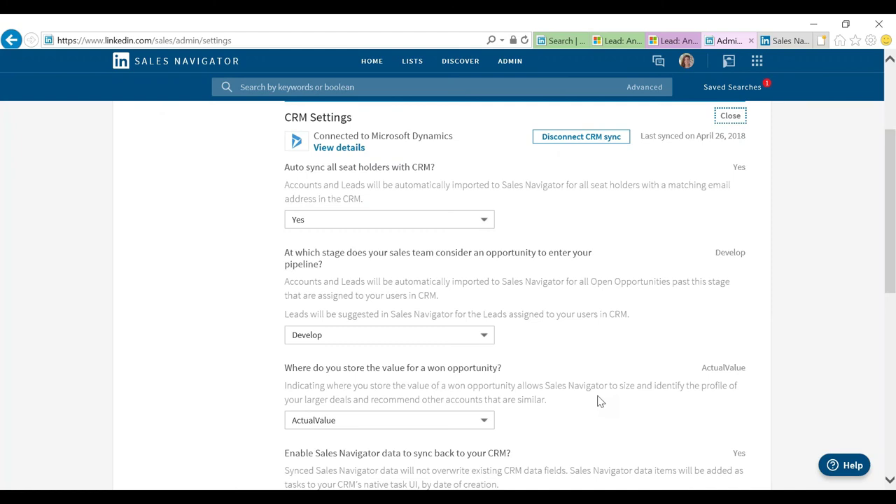
scroll(851, 327, down, 3)
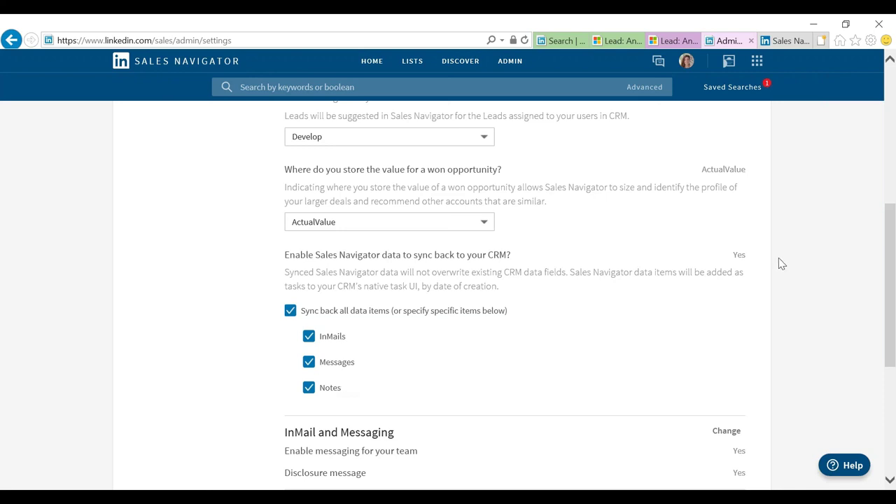
drag(890, 327, 894, 417)
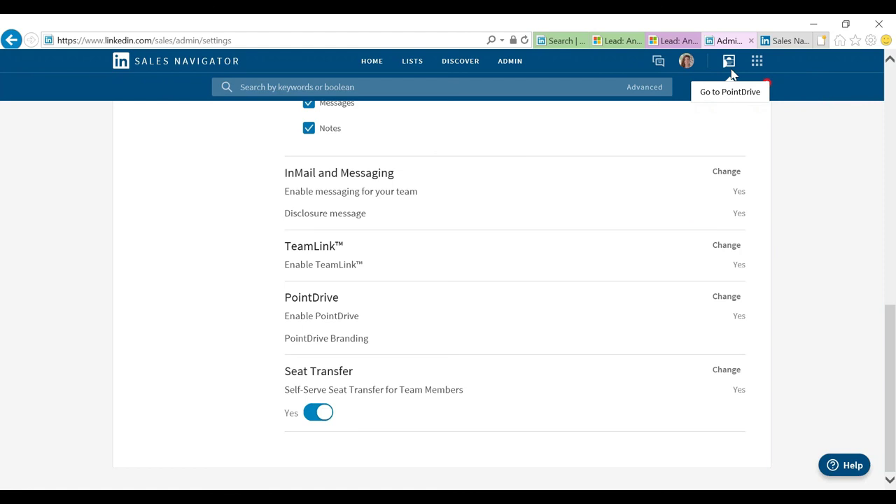
click(763, 59)
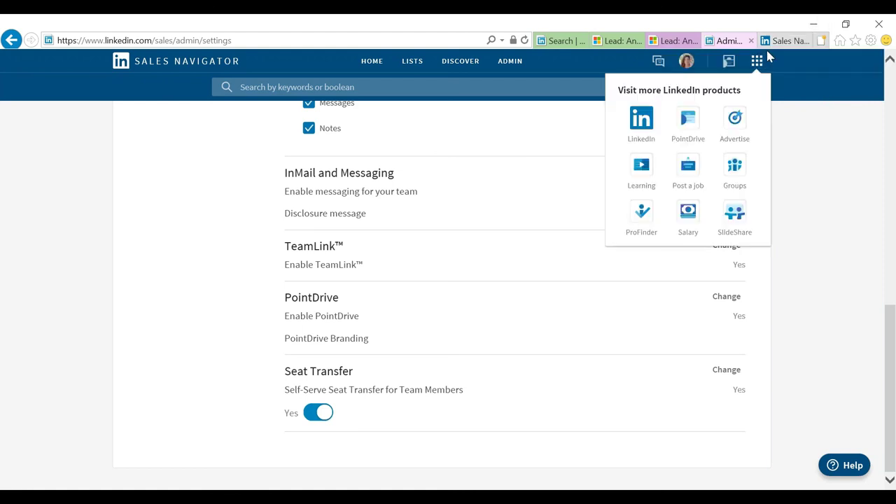
On the LinkedIn Sales Solutions plan comparison page, examine the annual pricing and features of the Professional, Team and Enterprise plans.
click(783, 41)
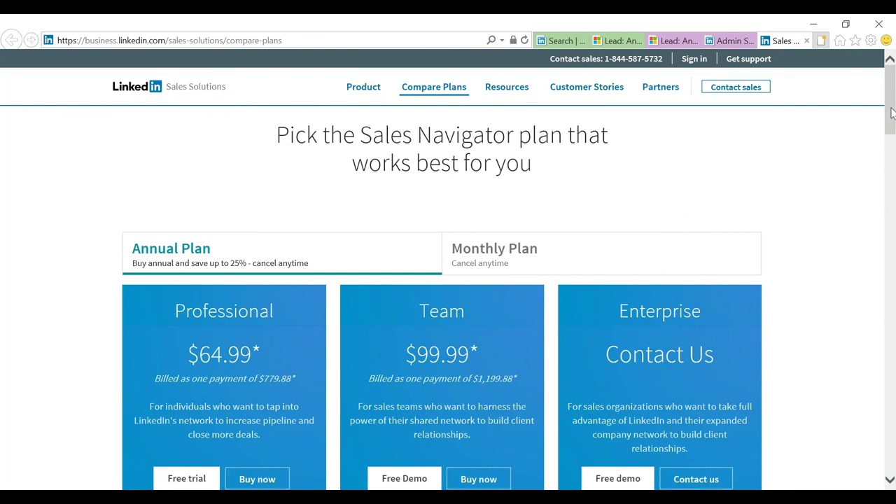
click(175, 39)
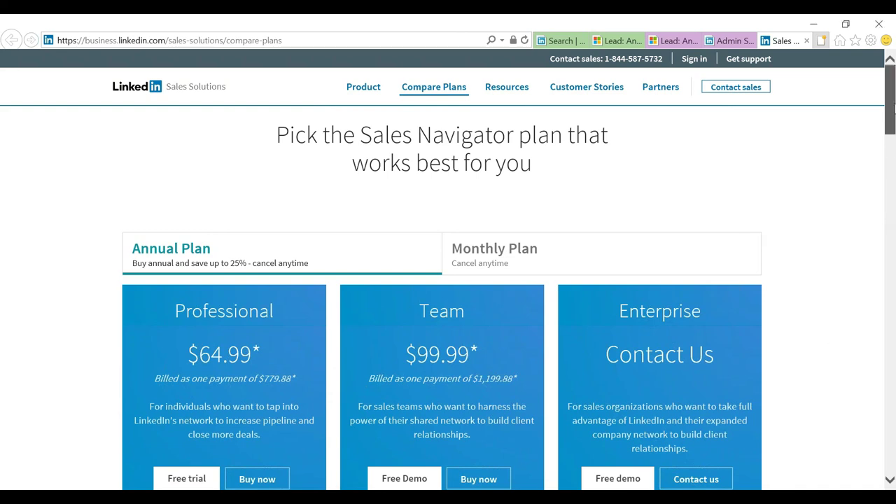
drag(894, 112, 894, 121)
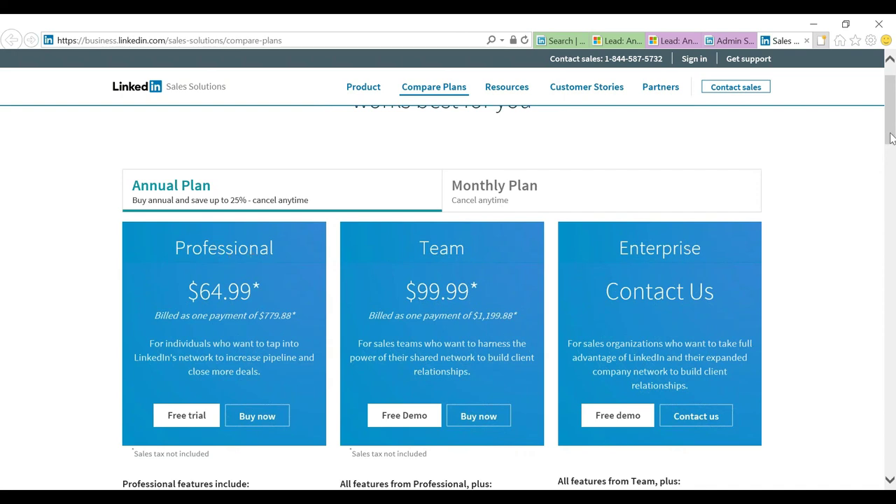
drag(890, 137, 891, 148)
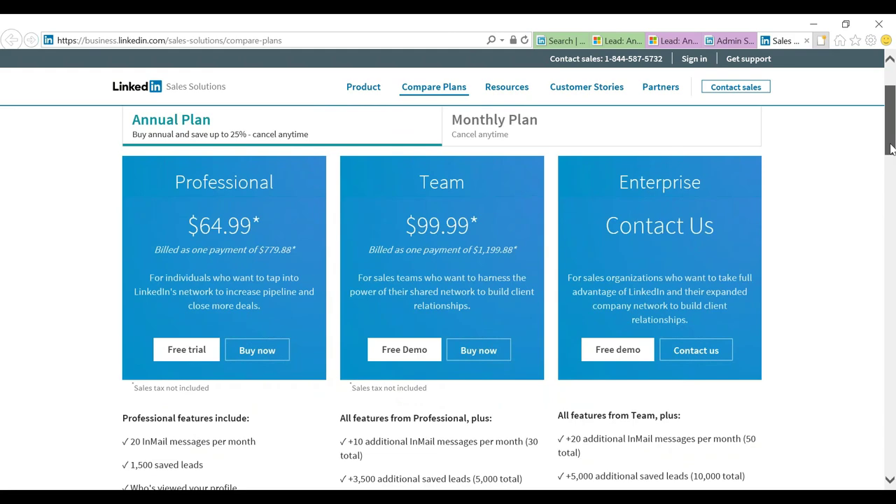
drag(891, 149, 891, 175)
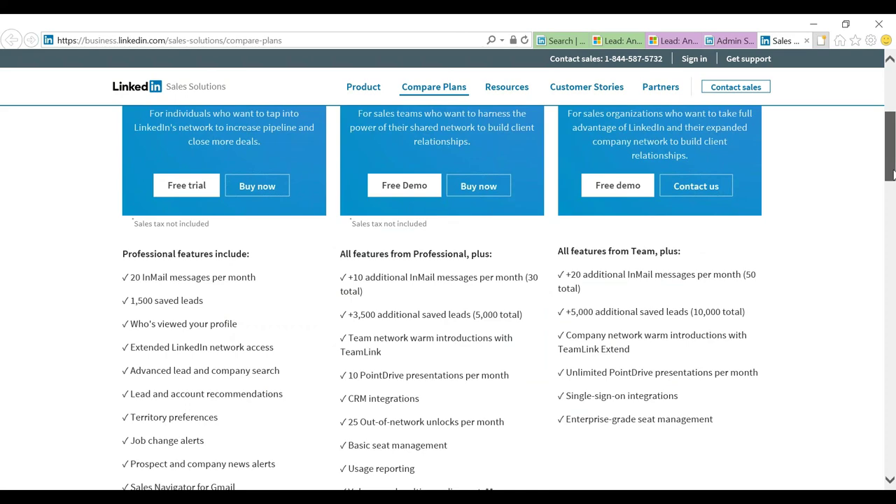
drag(891, 175, 891, 114)
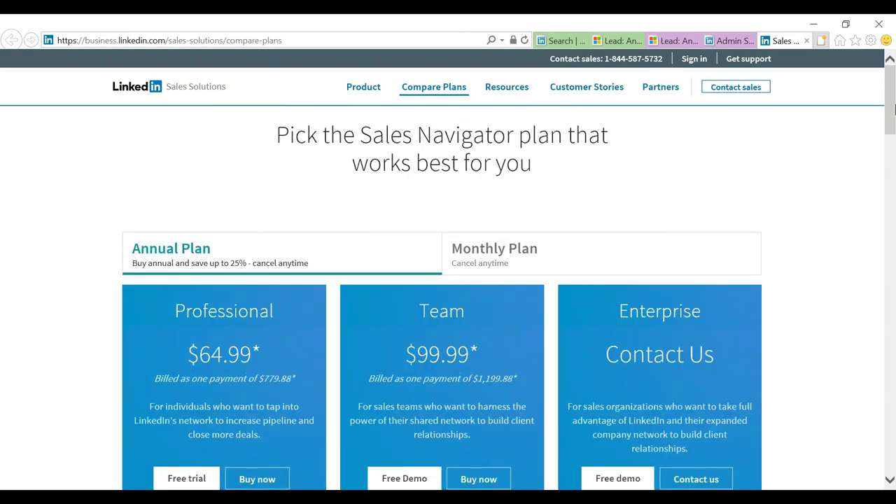
Close the plan comparison page, switch to the PowerPoint slide show and advance to the Poll Question #2 slide.
click(807, 40)
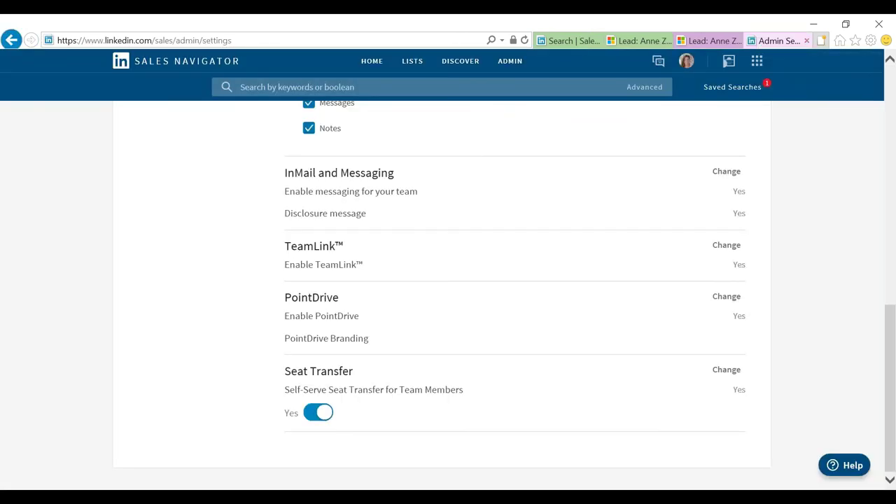
mouse_move(588, 489)
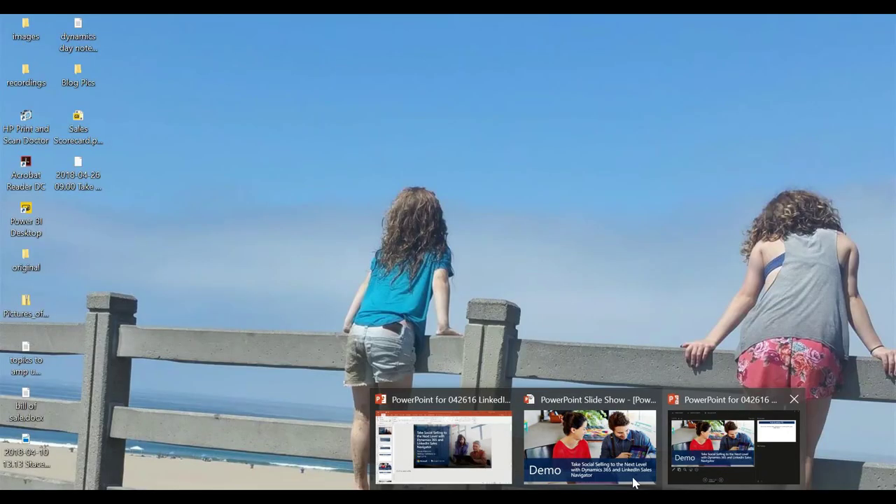
click(631, 477)
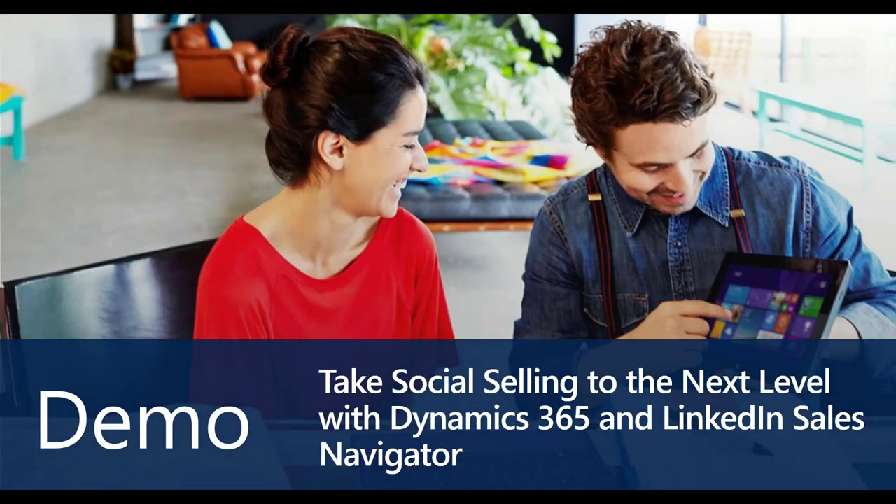
key(Right)
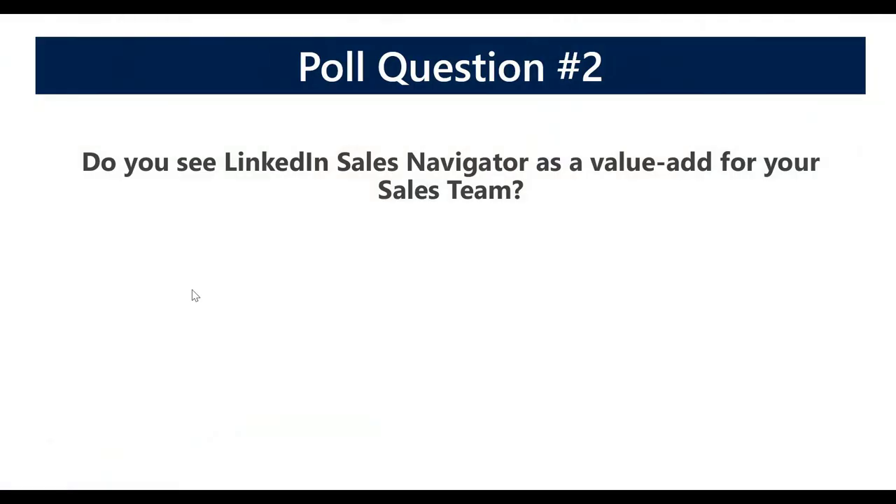